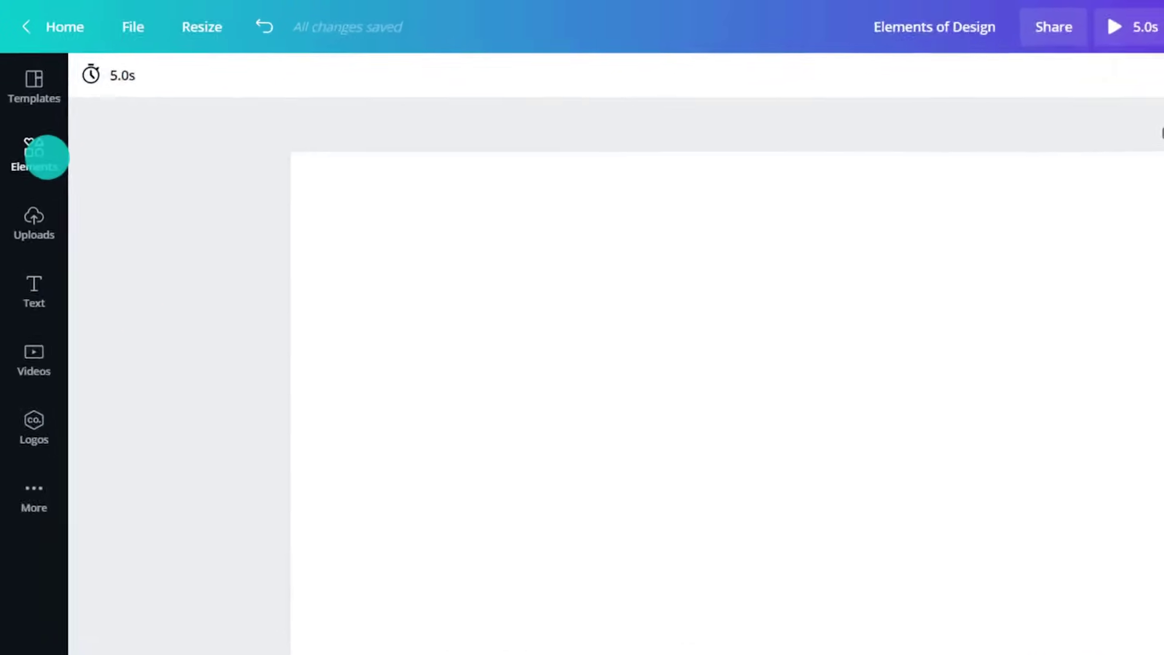
Add the plain line from Elements' Lines & Shapes to the first page
left_click(56, 189)
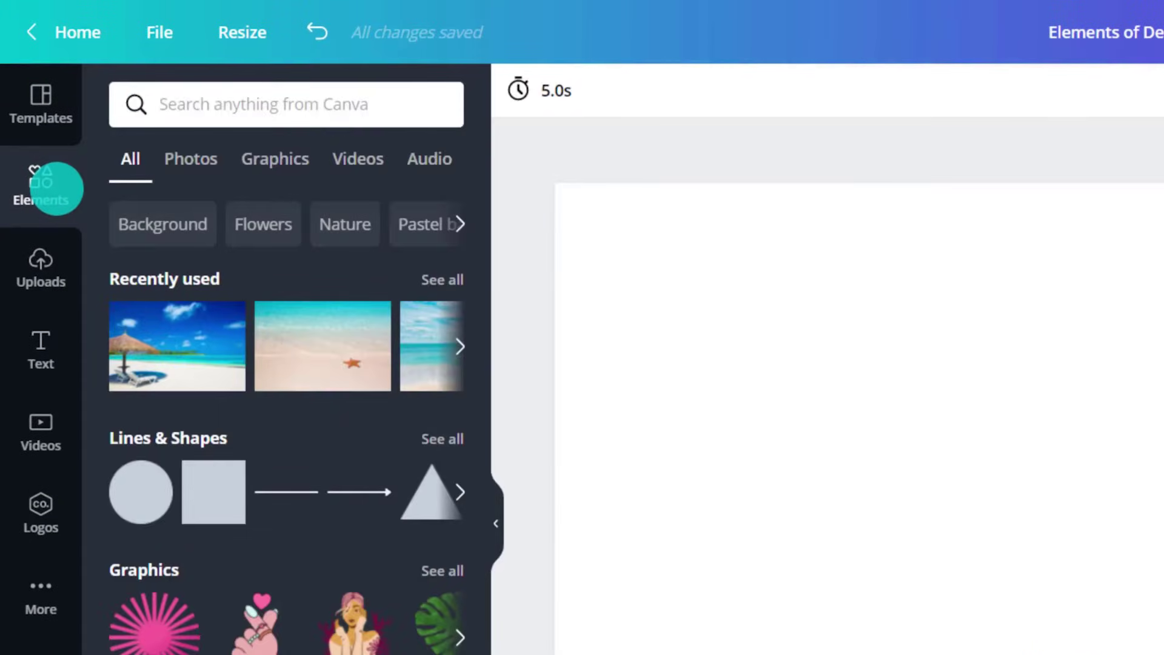
left_click(429, 438)
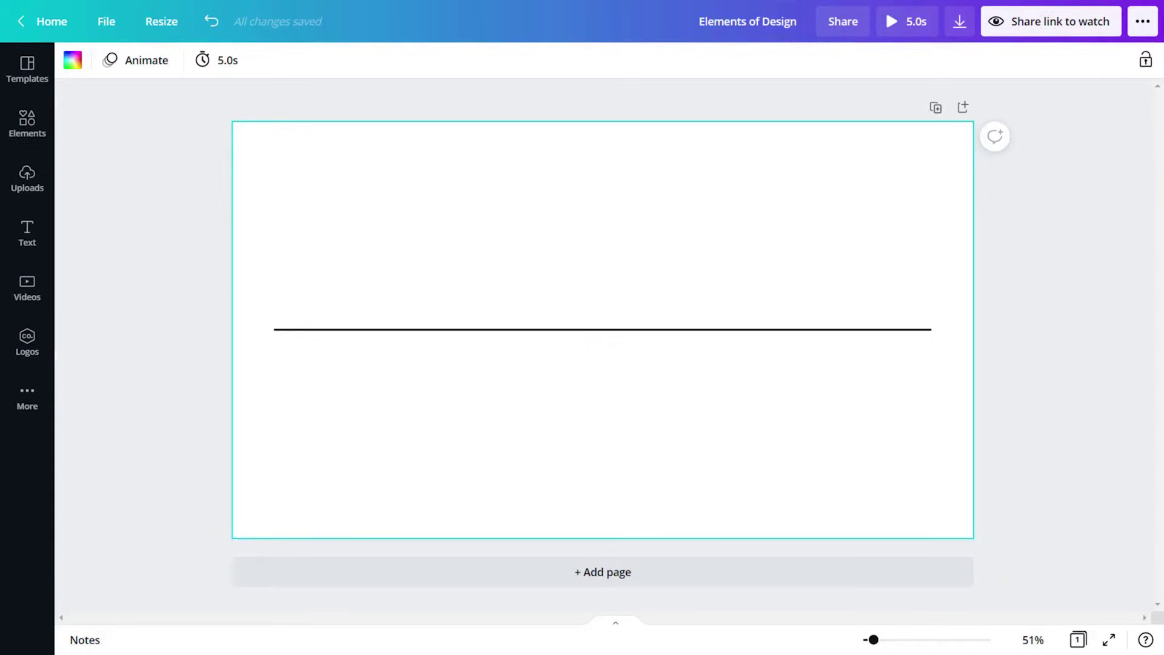
Make the line dashed at weight 28 with a filled arrowhead on its left end
left_click(812, 330)
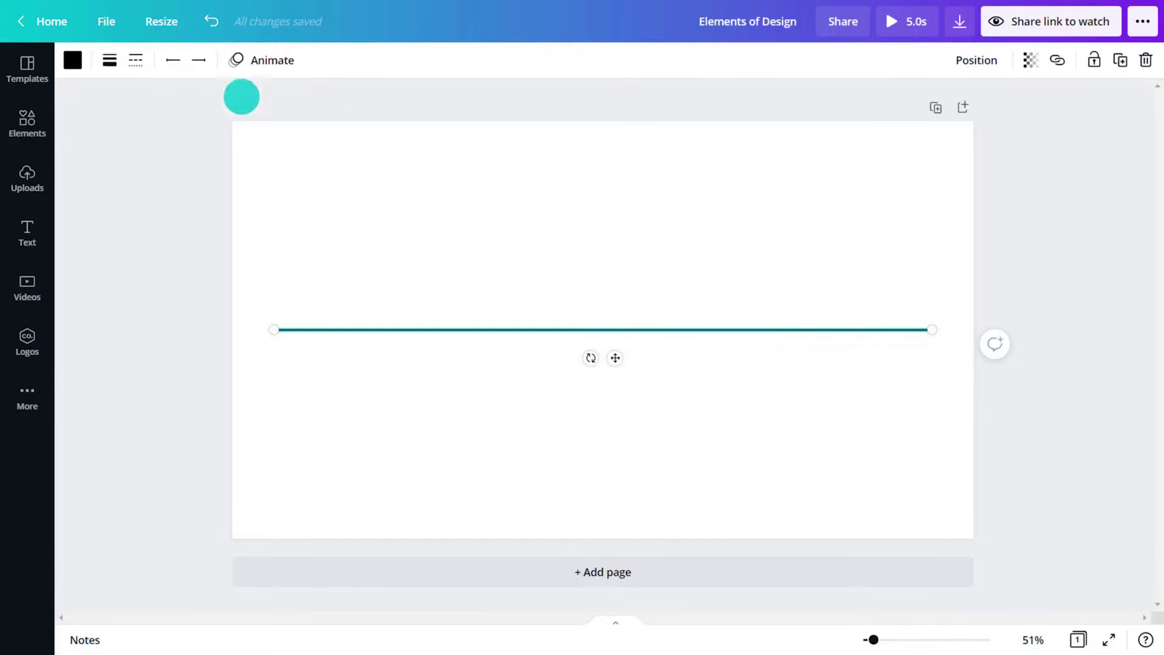
left_click(136, 59)
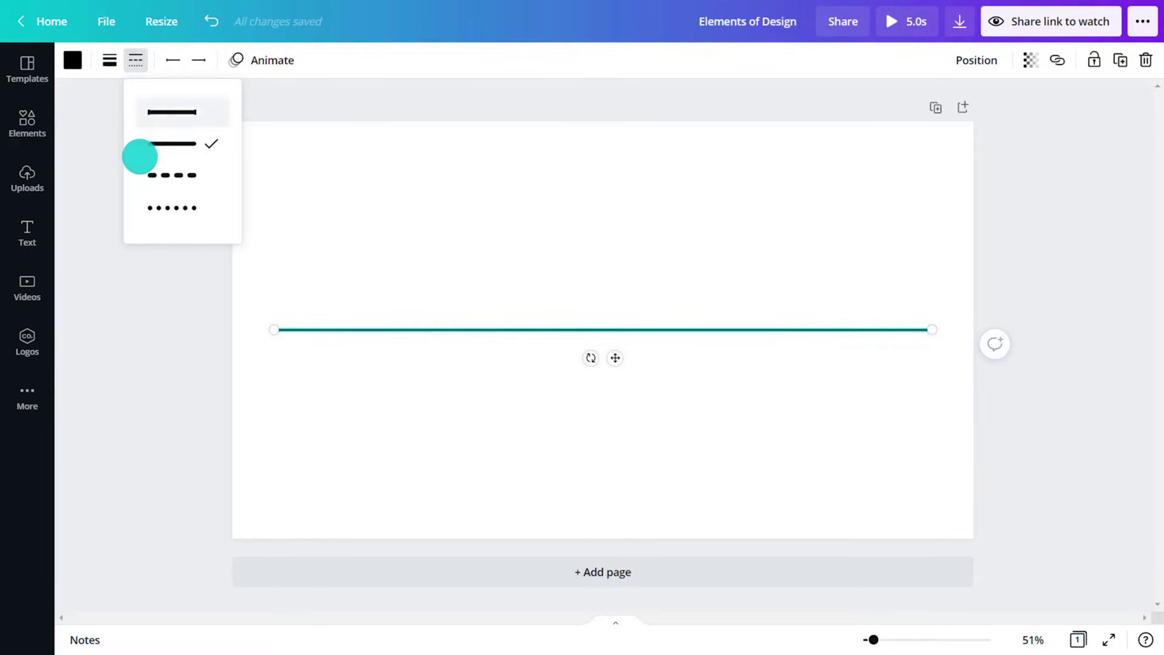
left_click(139, 170)
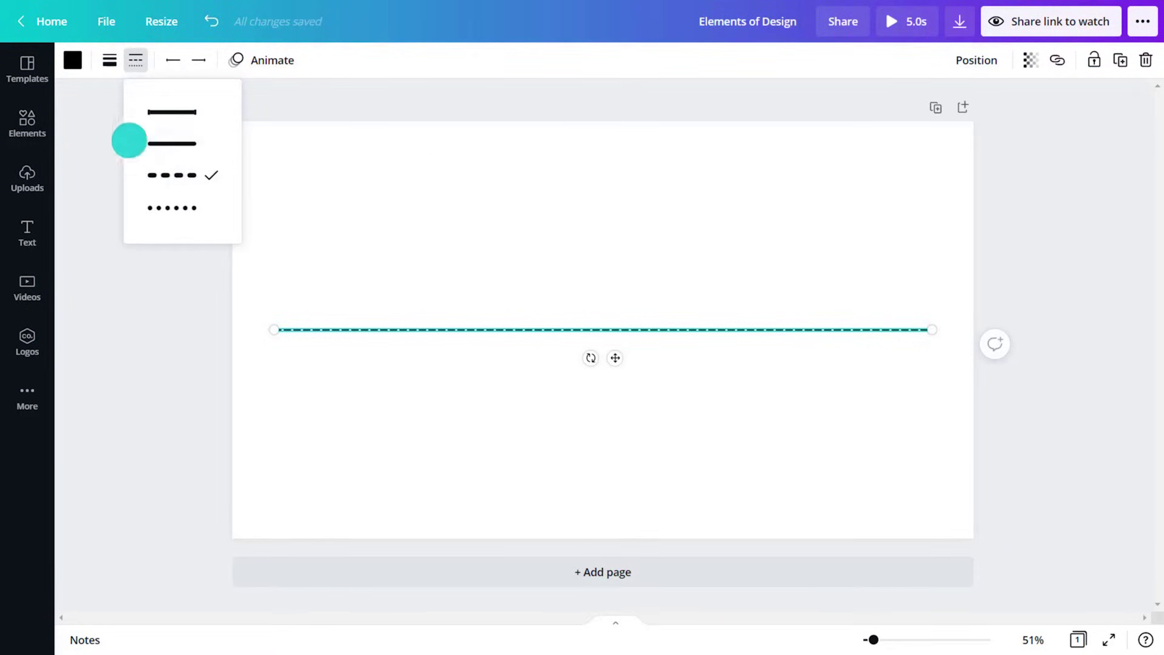
left_click(104, 60)
left_click_drag(198, 106, 221, 106)
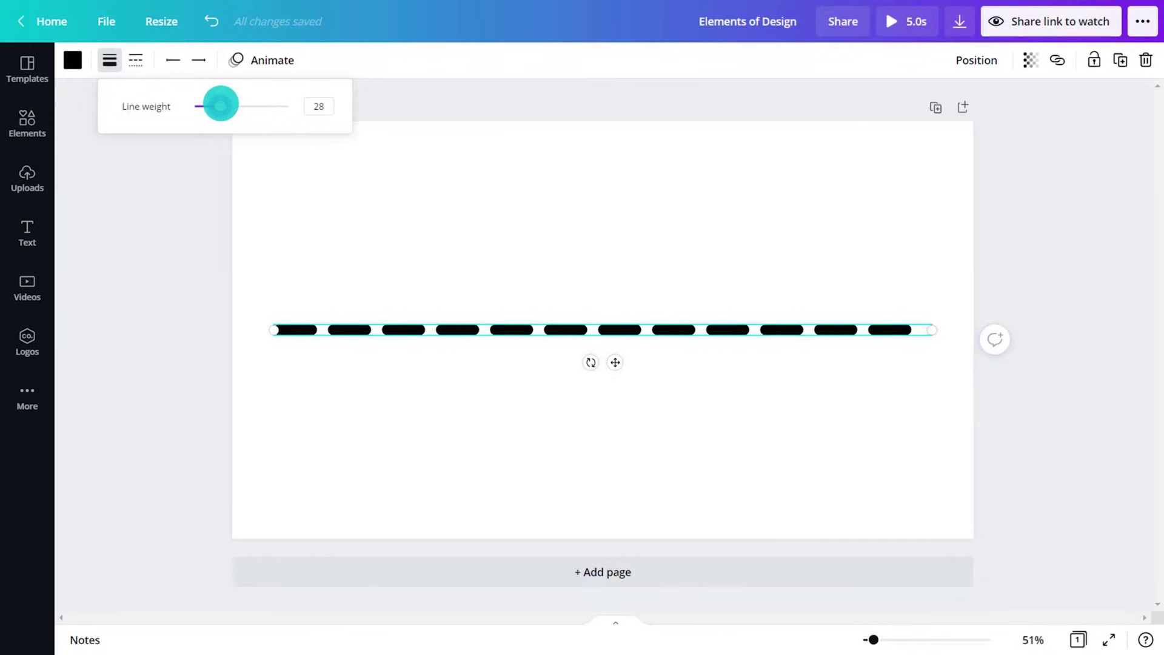
left_click(171, 59)
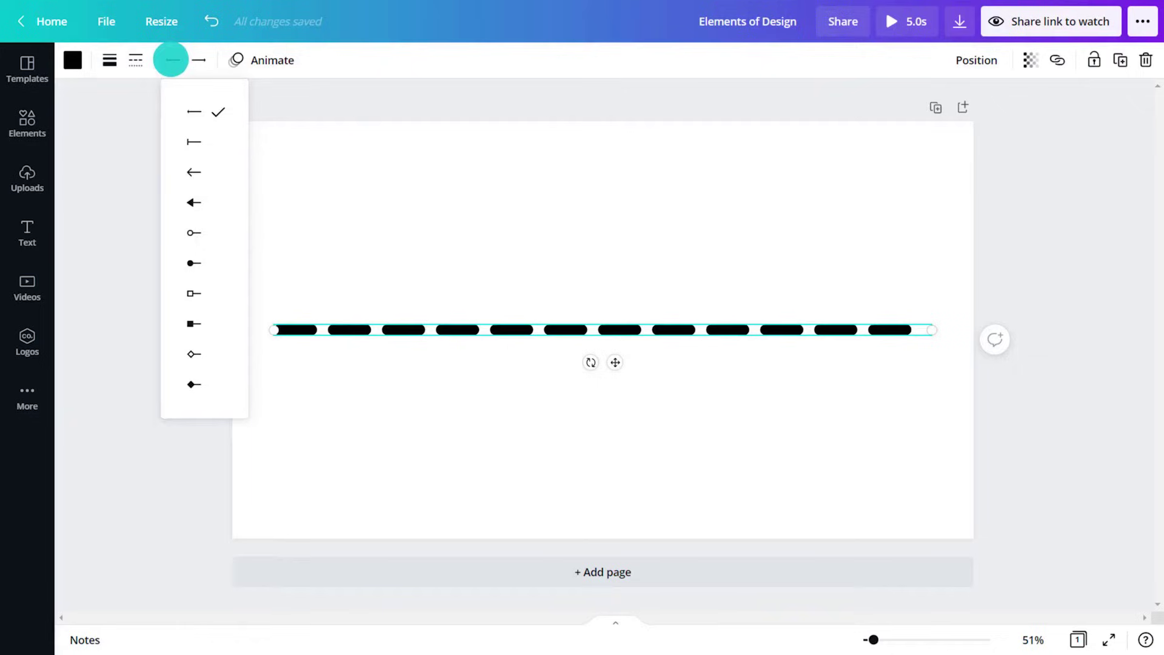
left_click(195, 201)
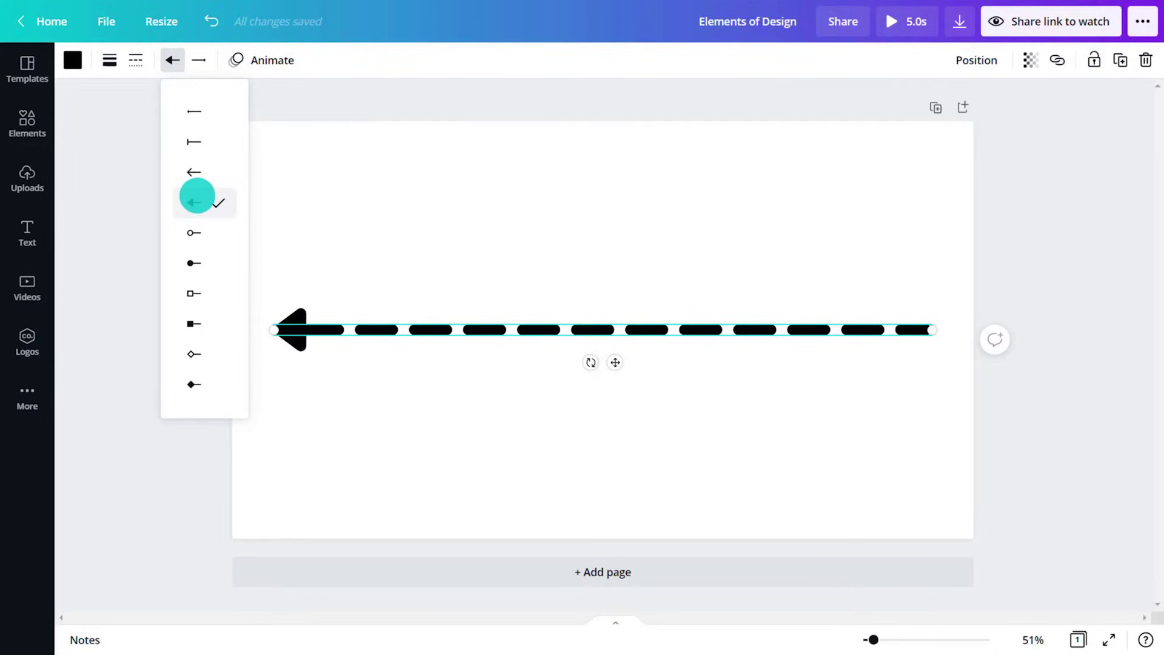
left_click(71, 64)
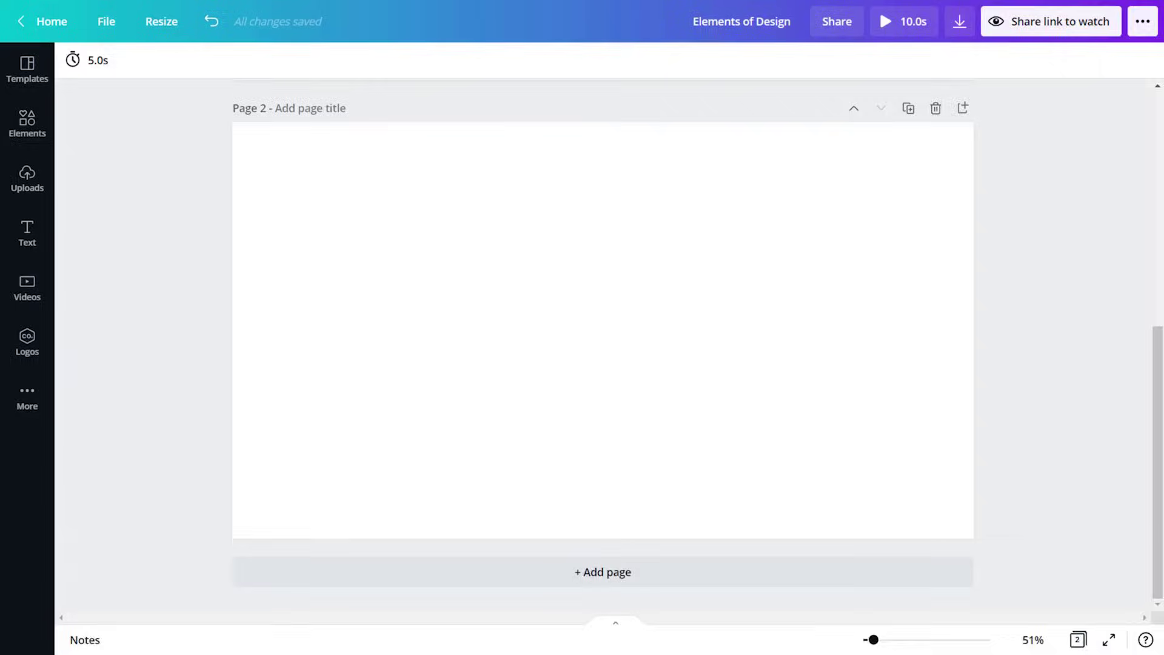
Add the purple inverted triangle from Lines & Shapes to page 2
left_click(26, 125)
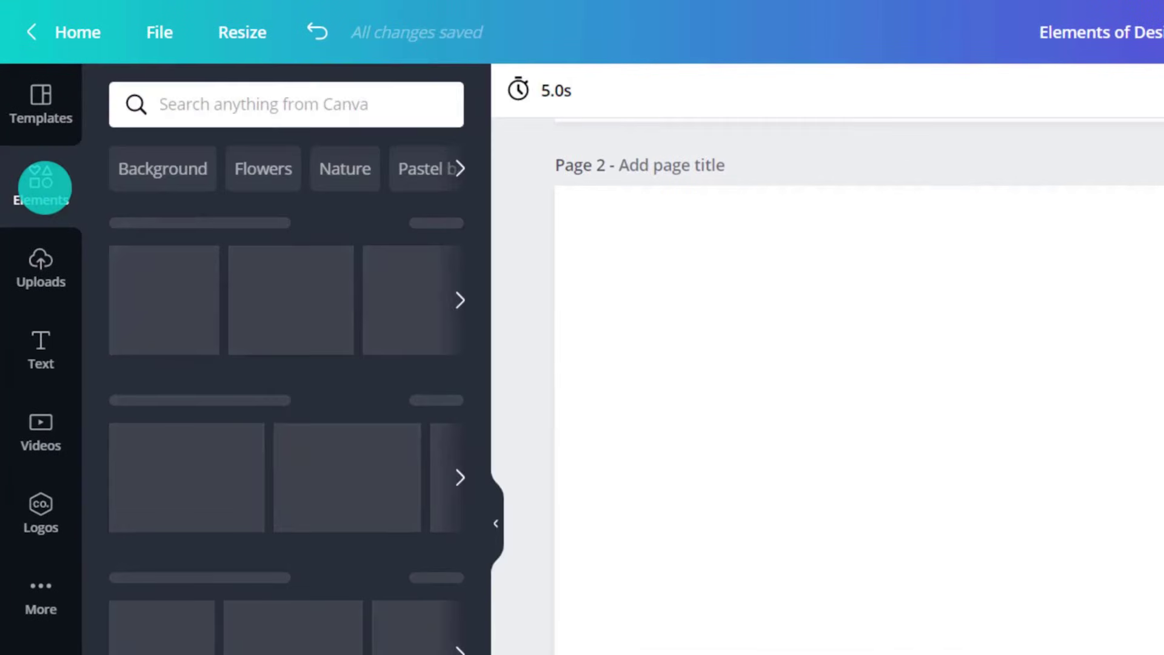
left_click(442, 386)
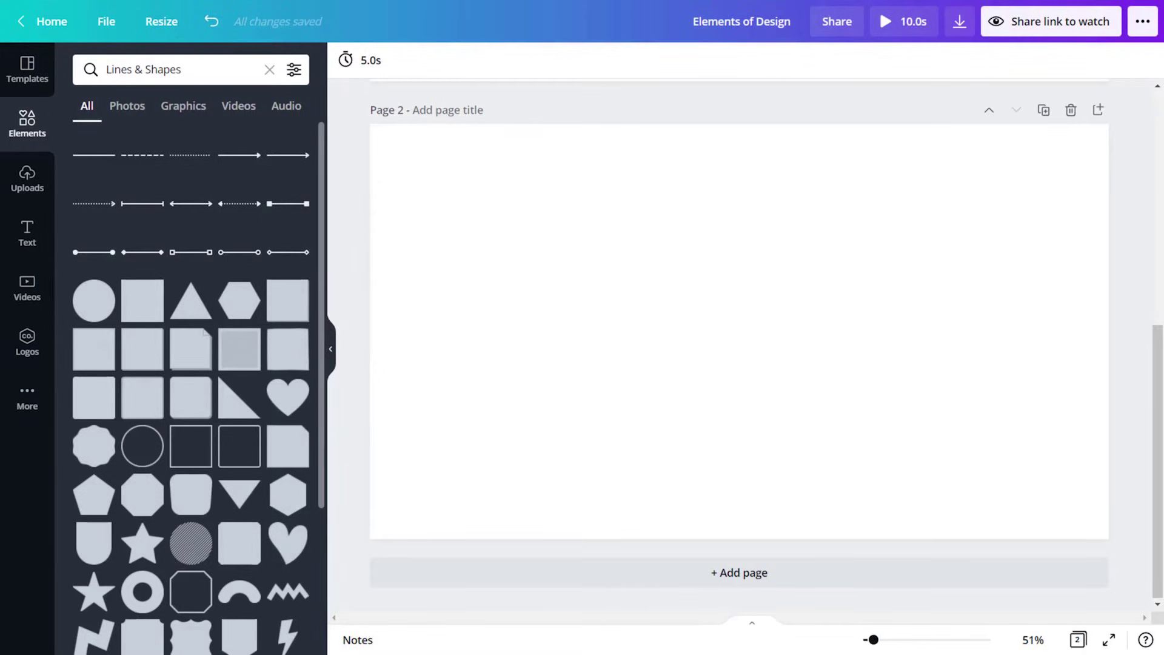
key("ctrl+z")
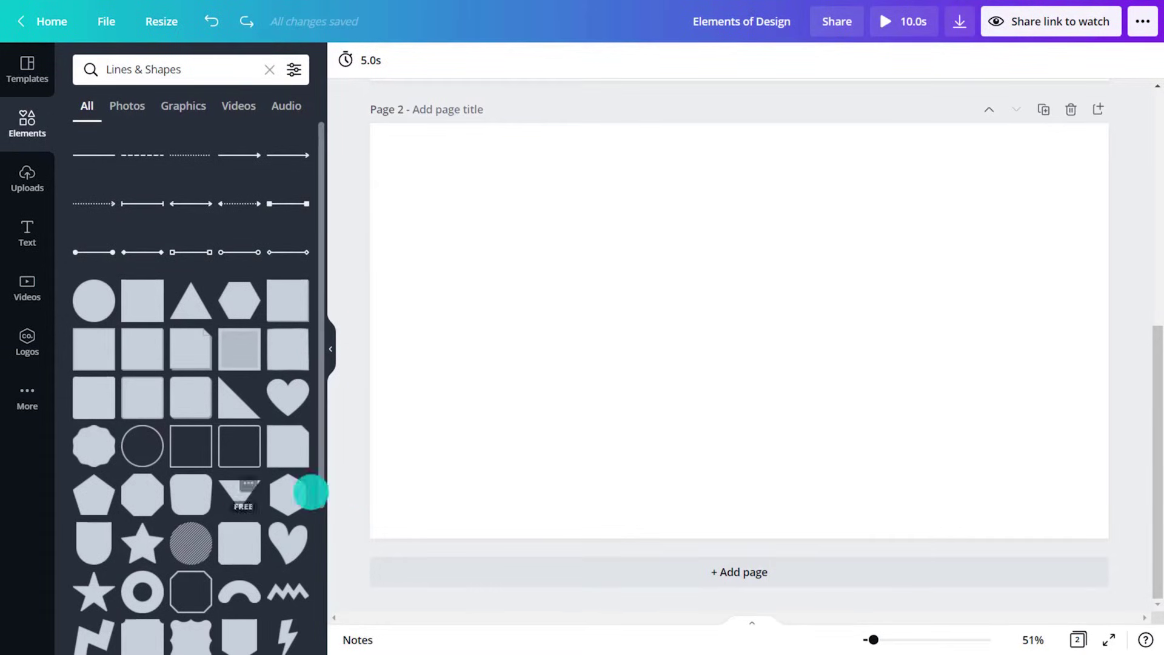
left_click(229, 493)
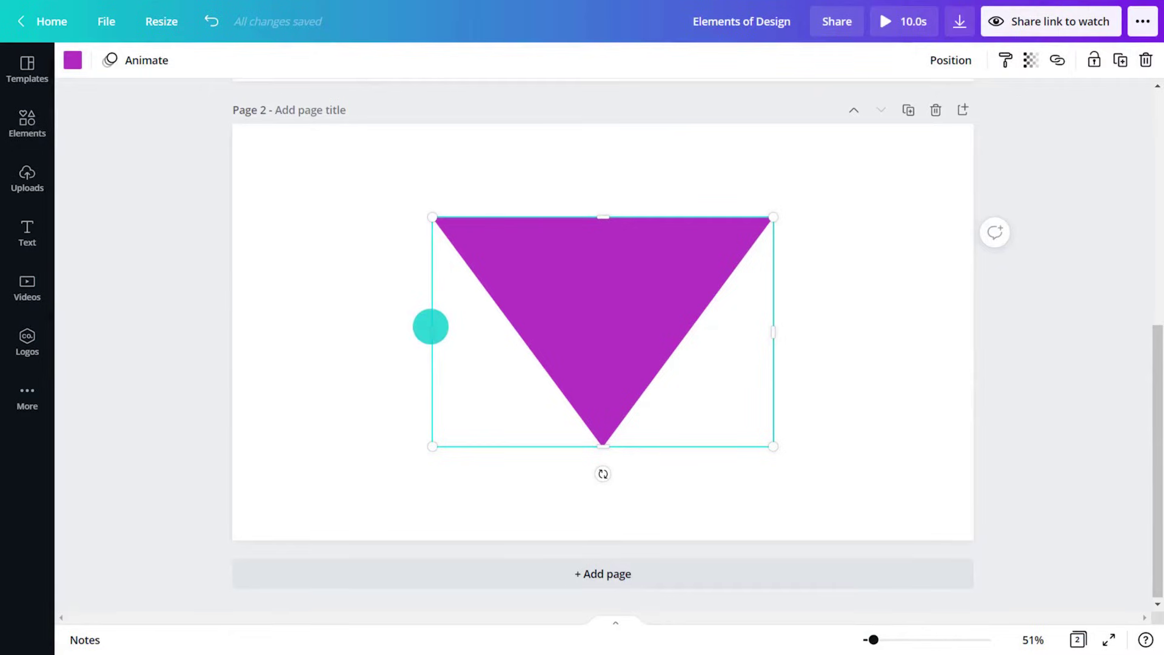
Narrow the triangle, duplicate it, and rotate the copy into place beside it as a parallelogram
left_click_drag(431, 326, 587, 326)
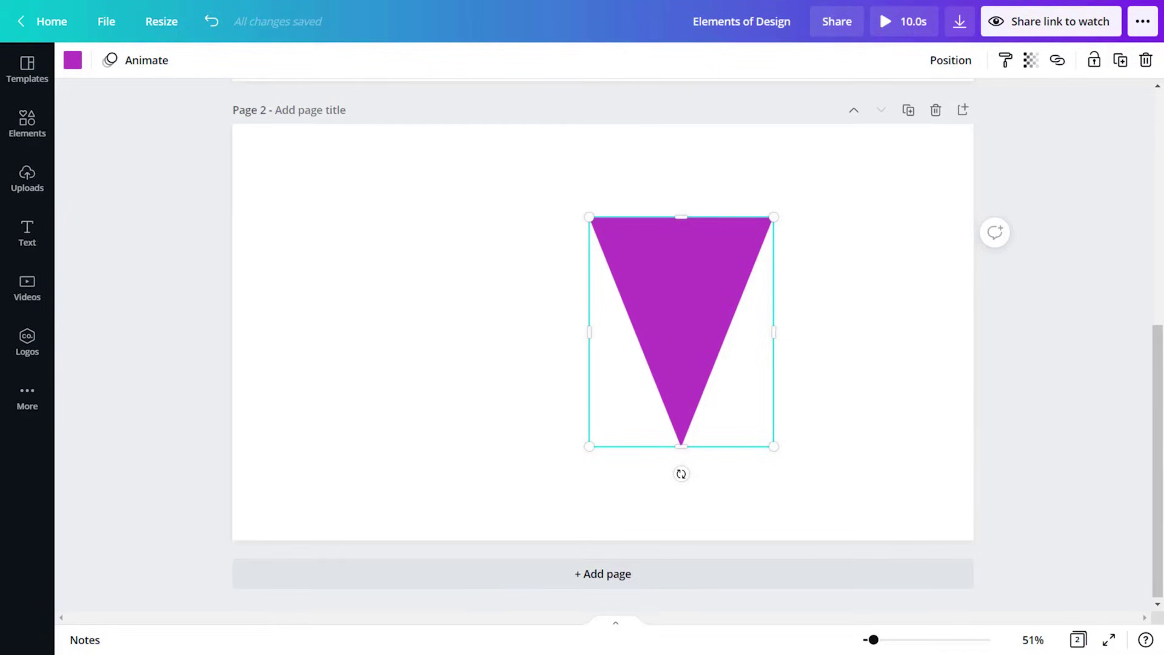
right_click(658, 323)
left_click(684, 335)
right_click(683, 336)
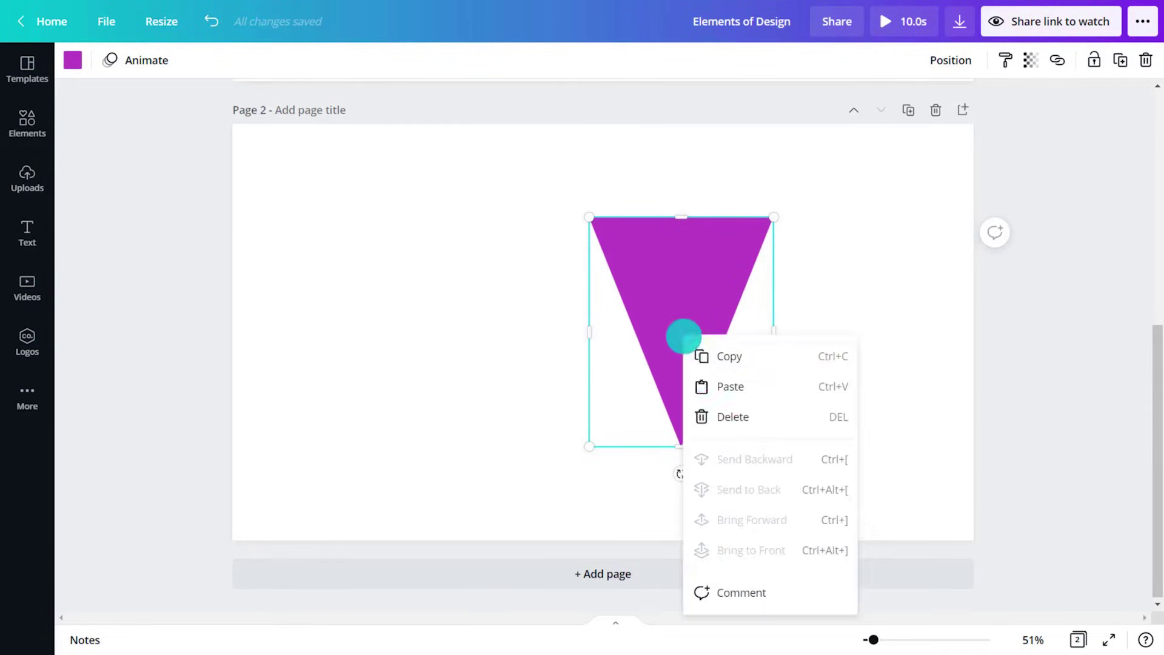
left_click(696, 384)
mouse_move(685, 477)
left_mouse_down()
mouse_move(622, 172)
mouse_move(676, 176)
left_mouse_up()
left_click_drag(665, 372, 564, 360)
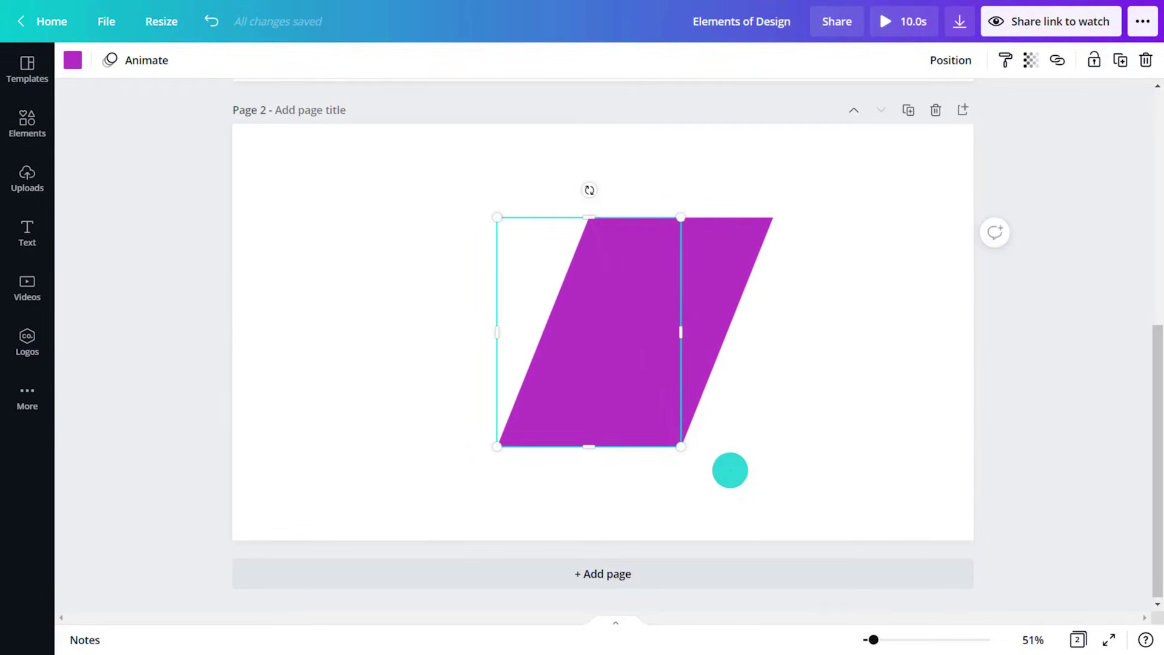
left_click(730, 470)
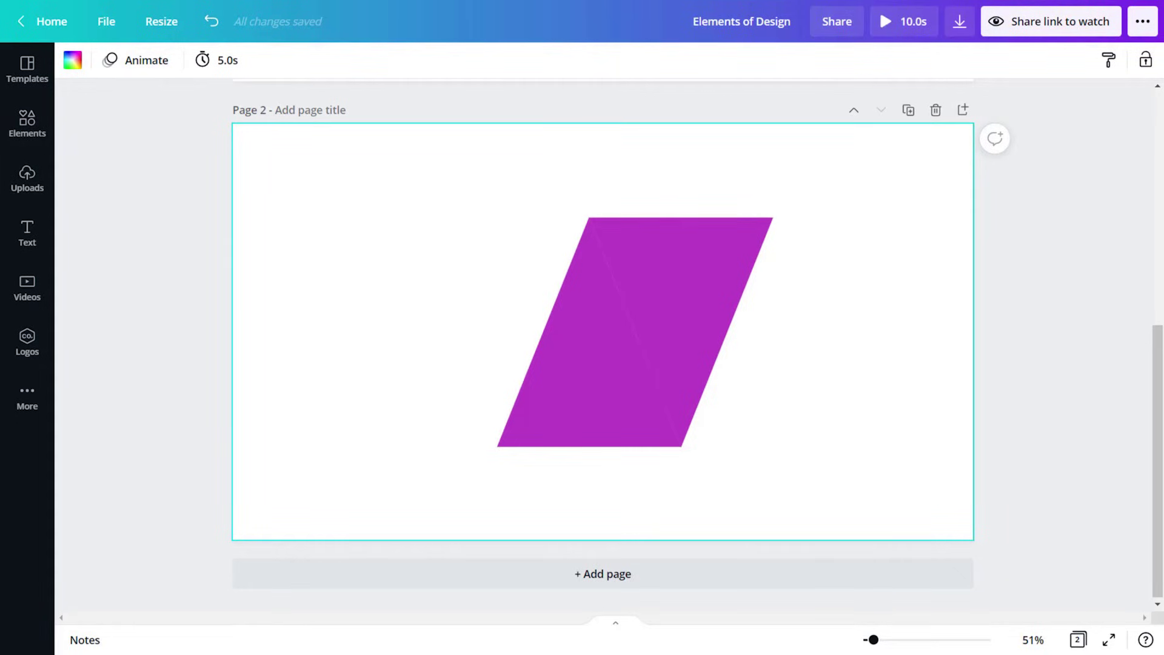
Group the two purple triangles into a single shape
left_click_drag(820, 253, 448, 454)
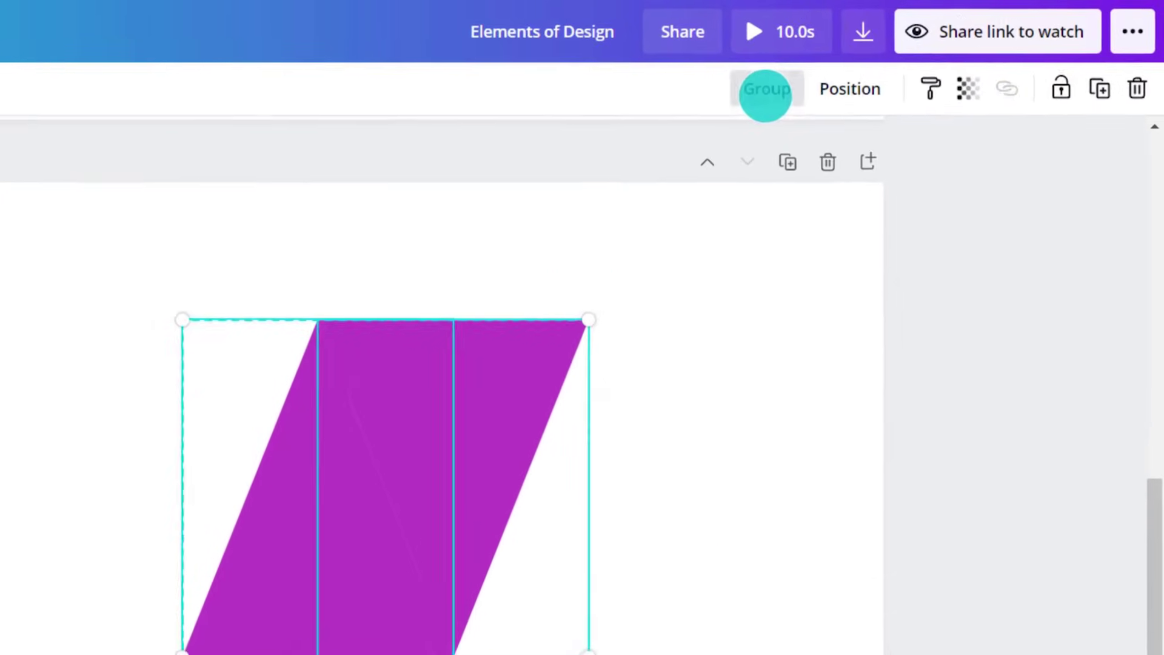
left_click(893, 62)
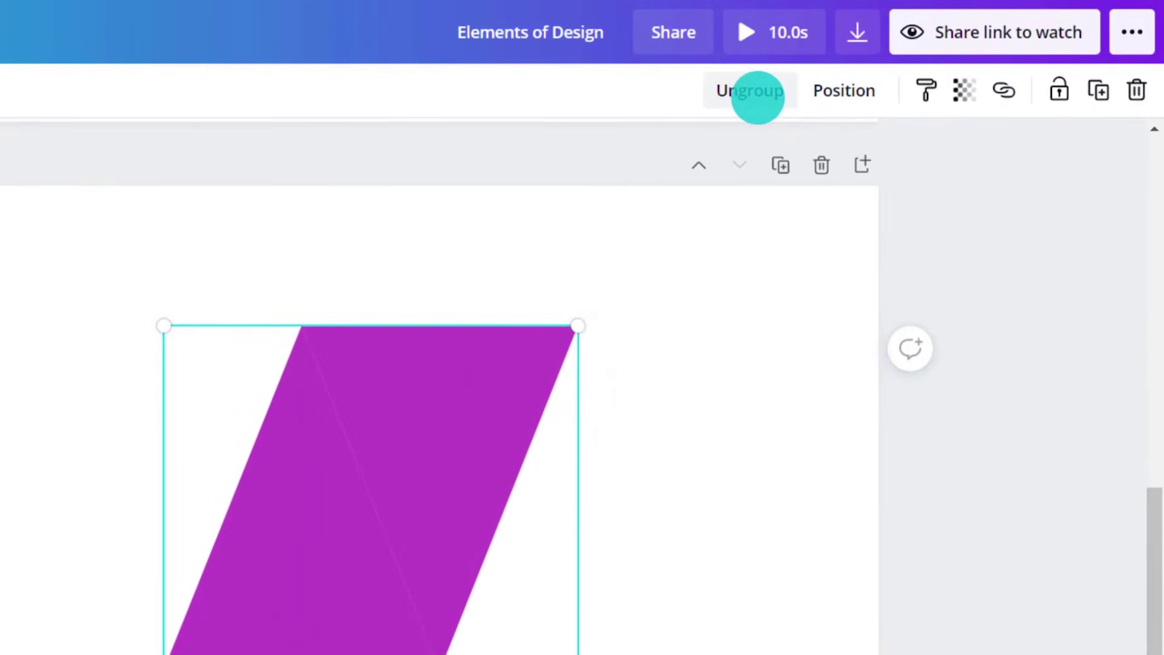
left_click(892, 168)
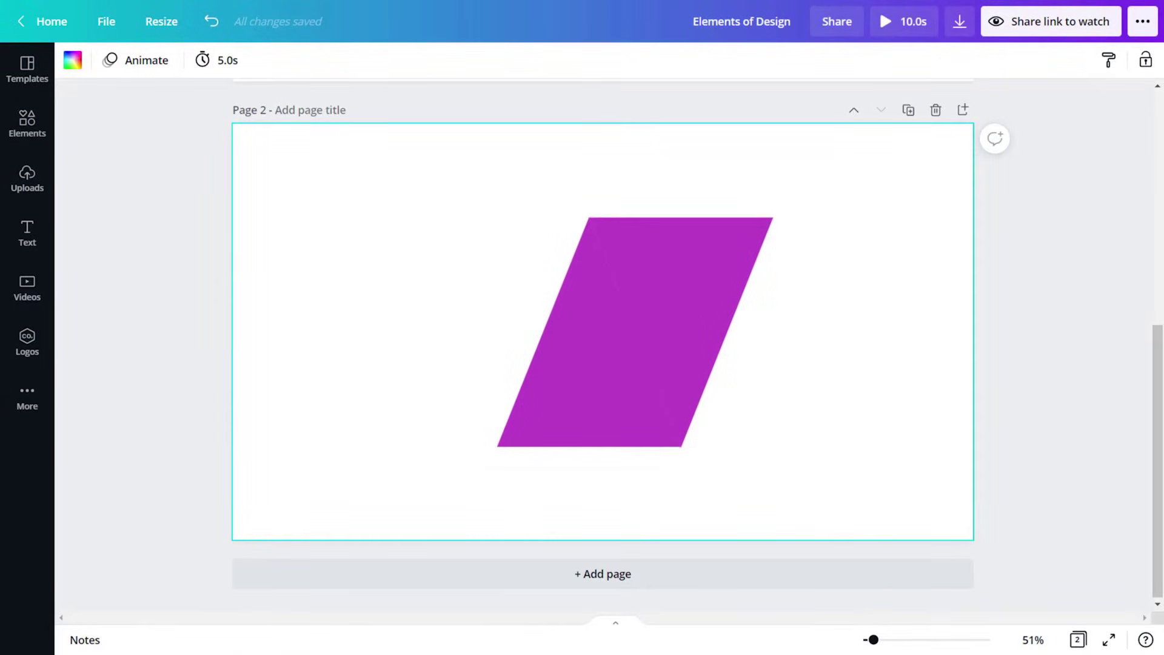
Recolour the grouped parallelogram teal #00c4cc
left_click(564, 432, "ctrl")
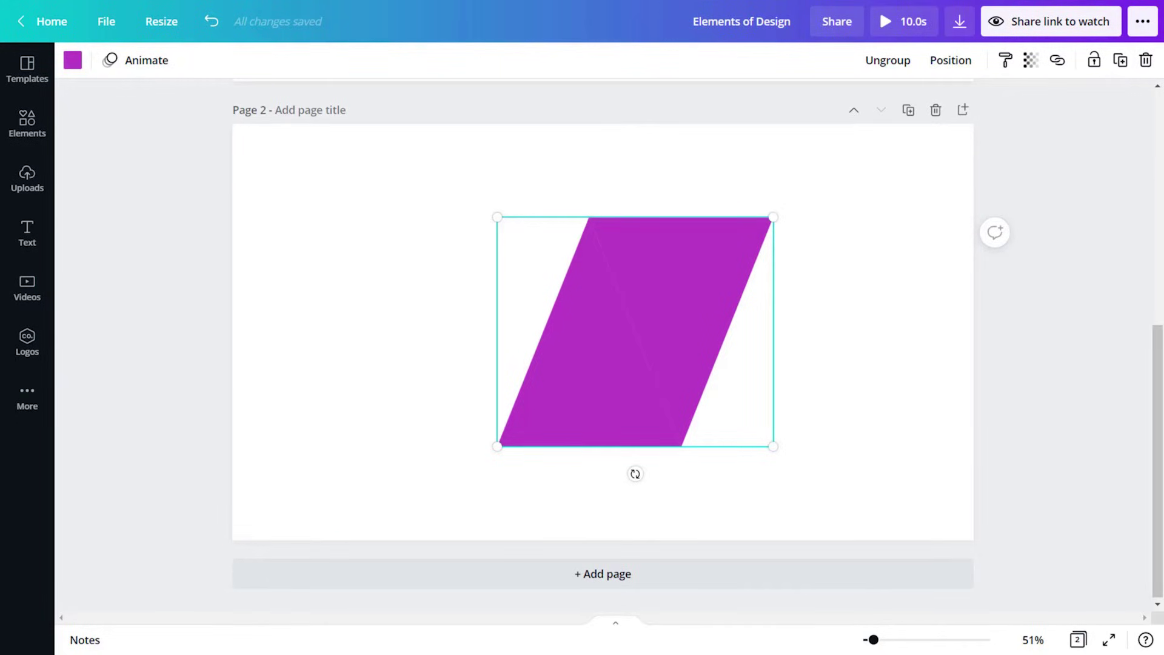
left_click(72, 60)
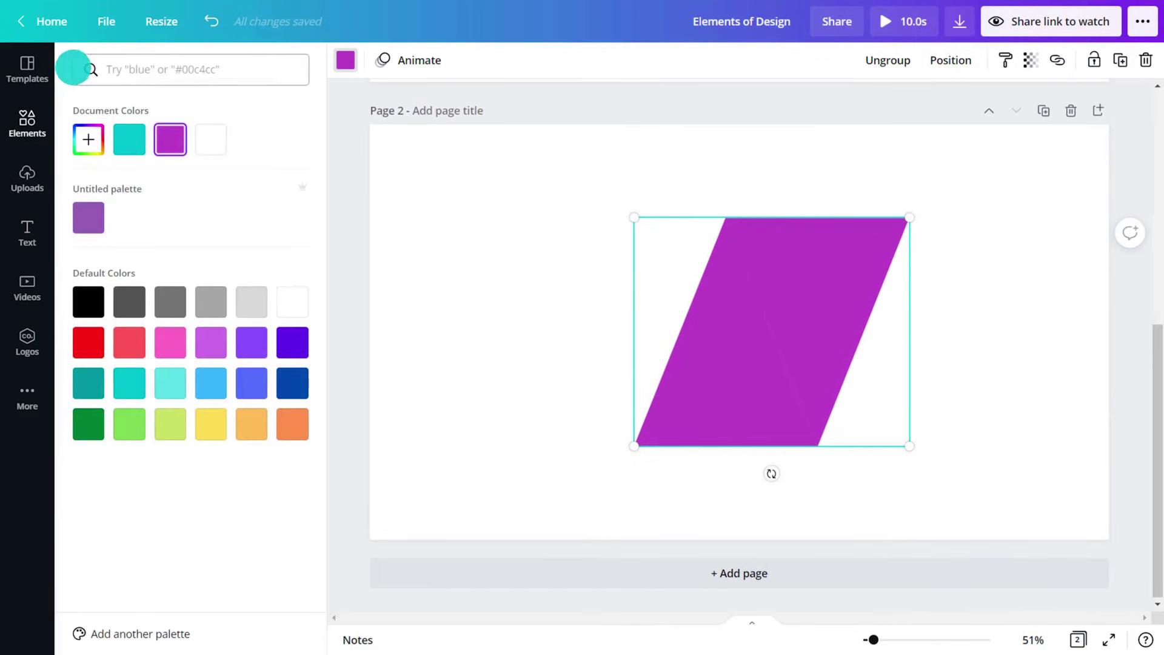
left_click(129, 131)
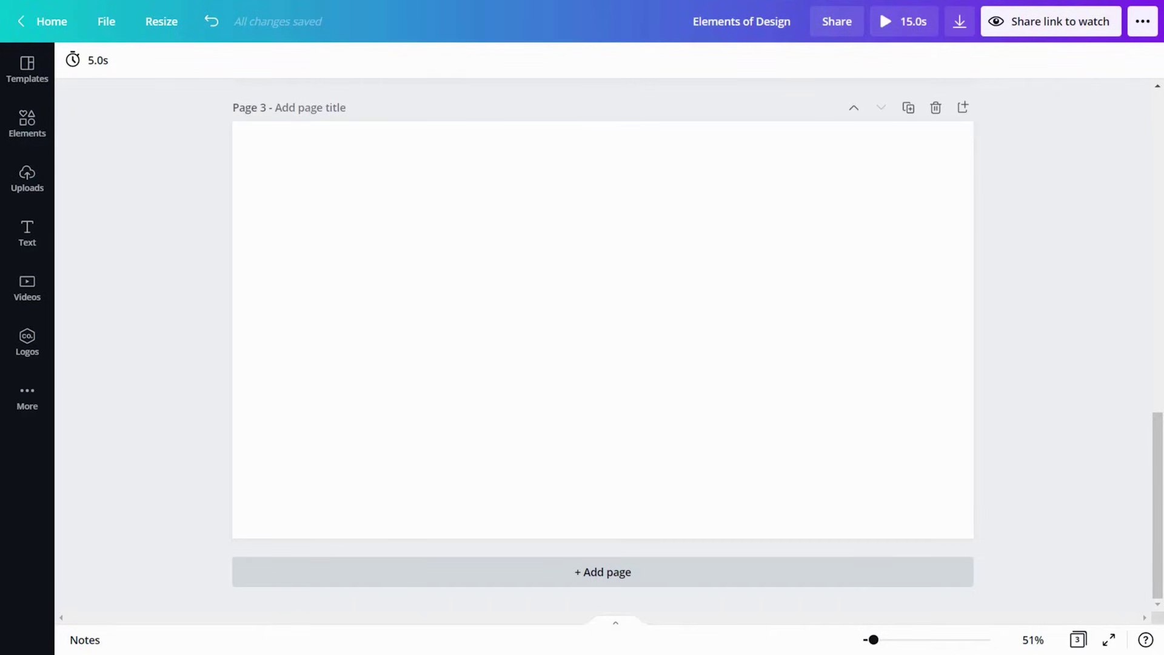
Add paragraph text to page 3 at size 63, purple, italic, underlined and uppercase
key("t")
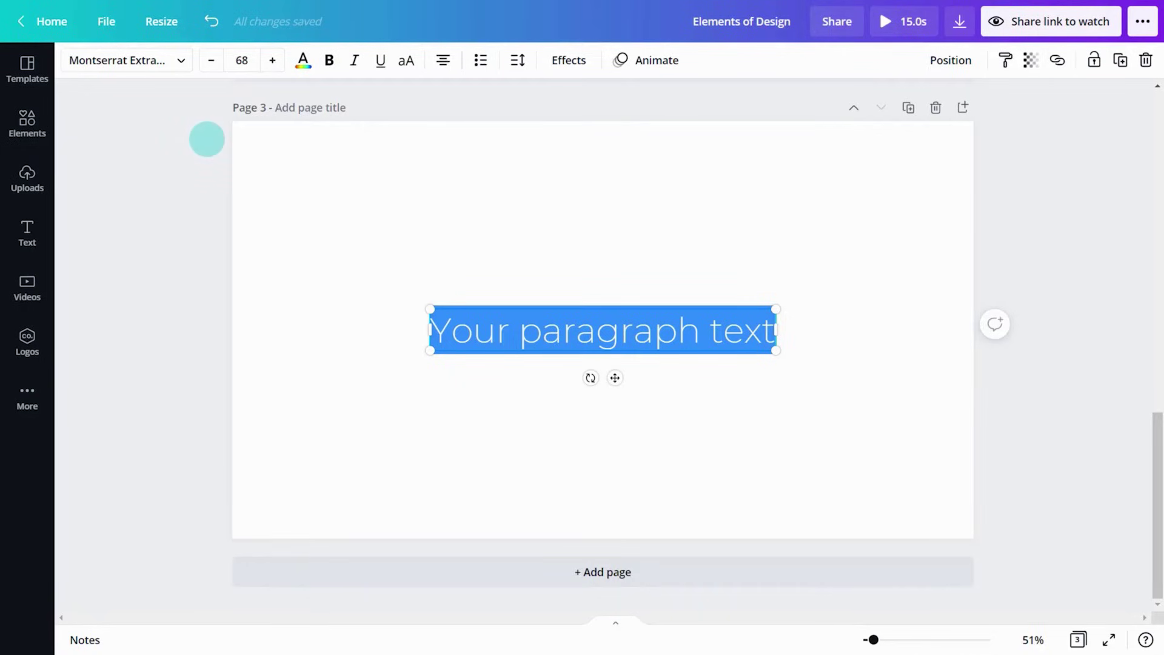
left_click(210, 60)
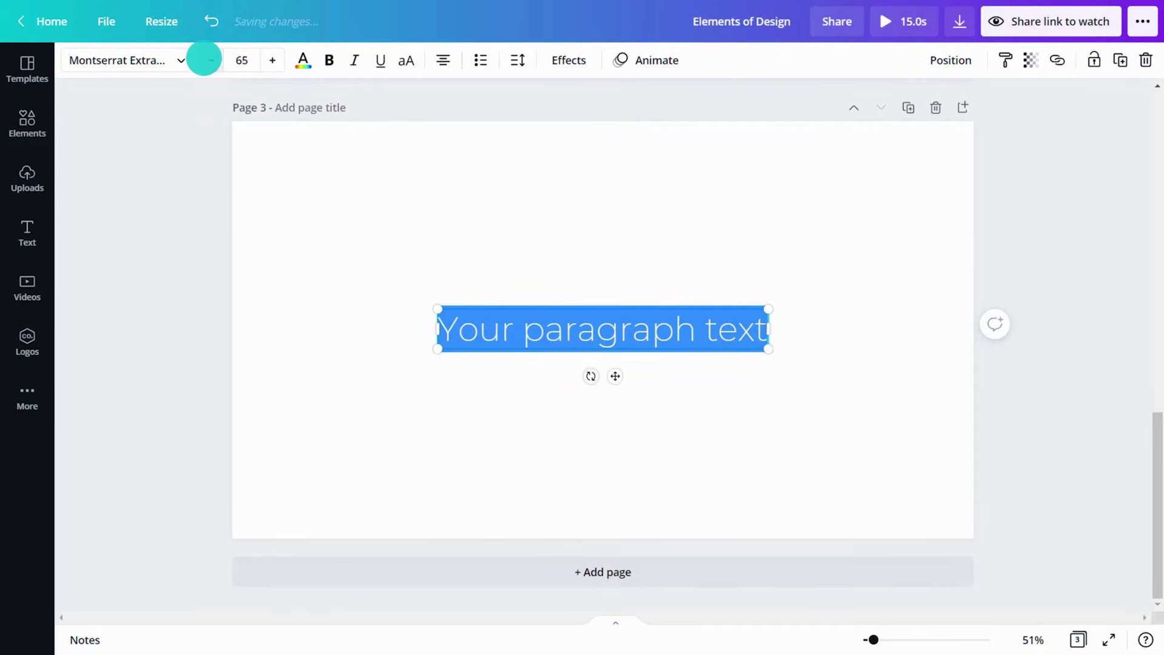
left_click(210, 60)
left_click(211, 60)
left_click(302, 59)
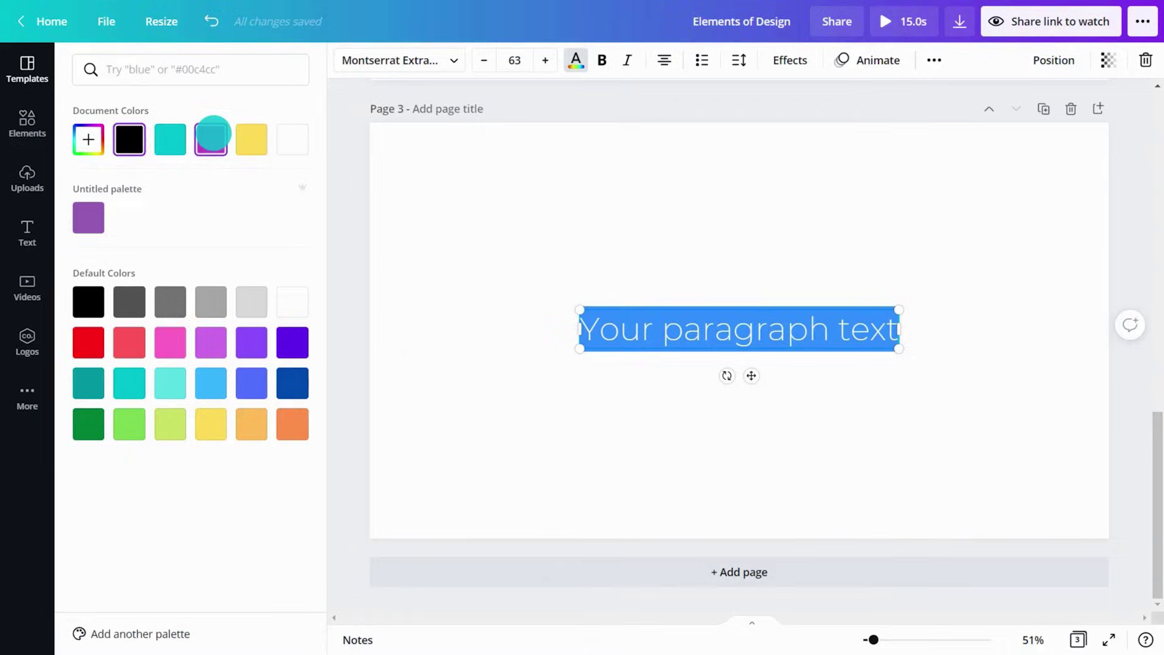
left_click(213, 136)
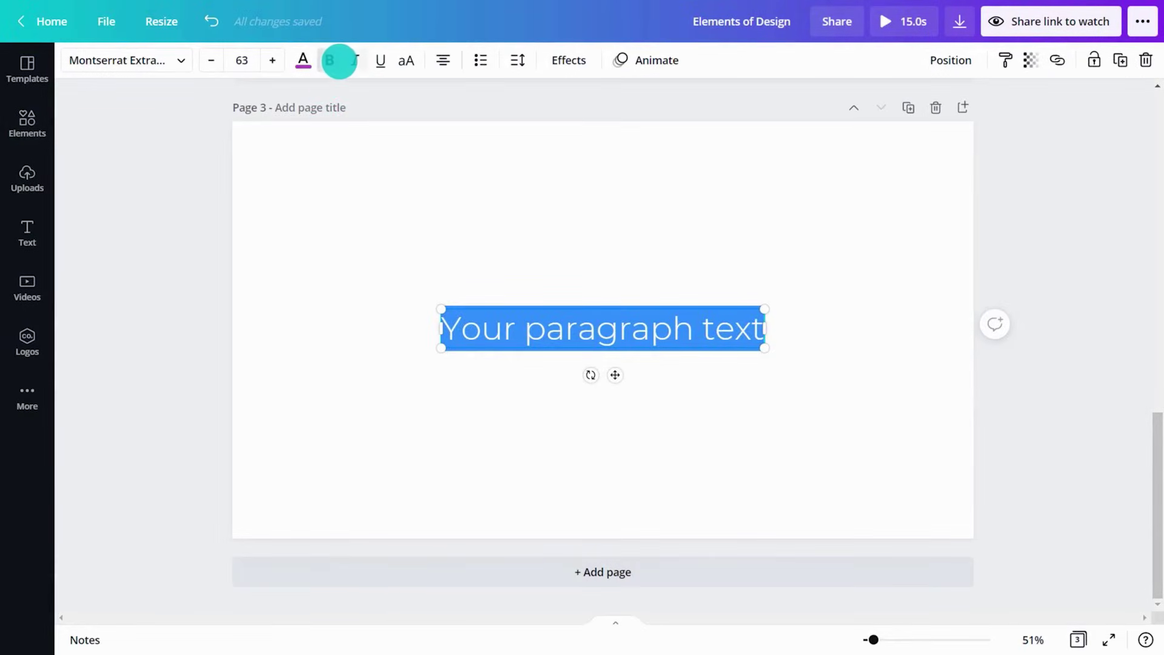
left_click(354, 60)
left_click(380, 60)
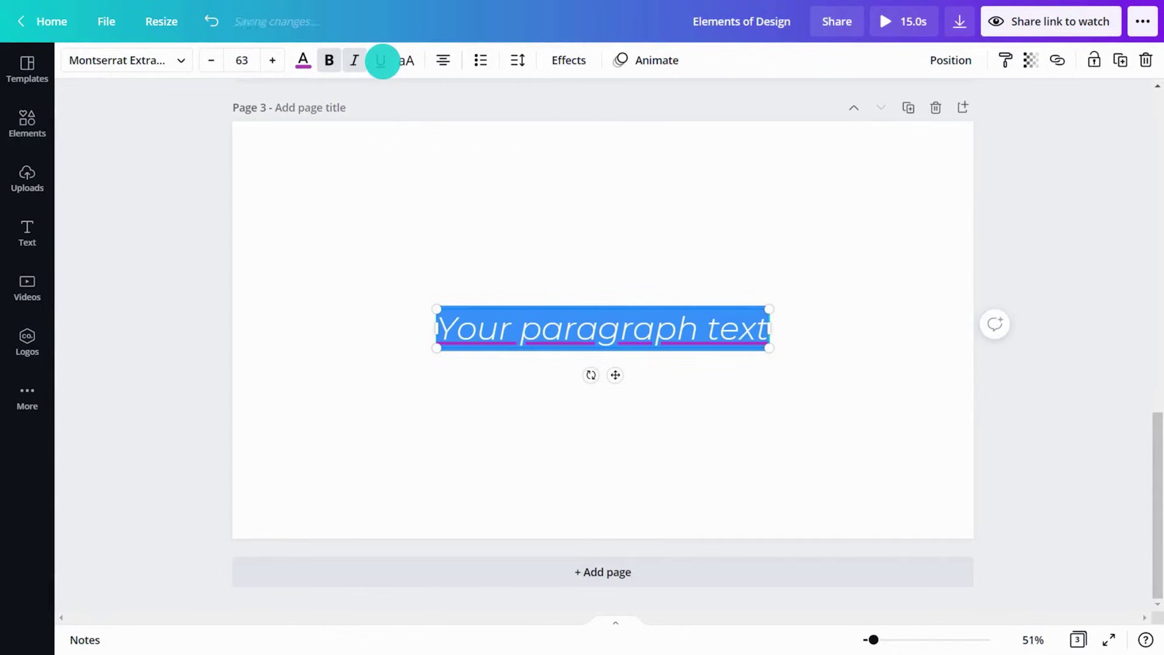
left_click(404, 60)
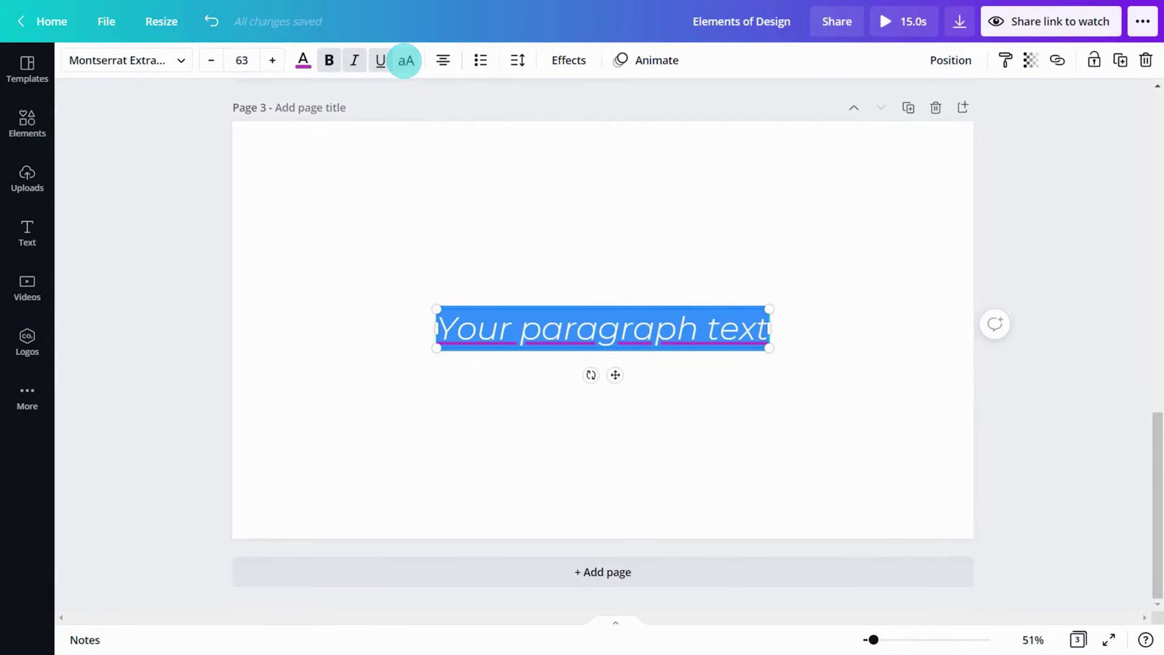
Narrow the text box so it wraps onto two lines, and add a blank Page 4
left_click_drag(437, 328, 424, 329)
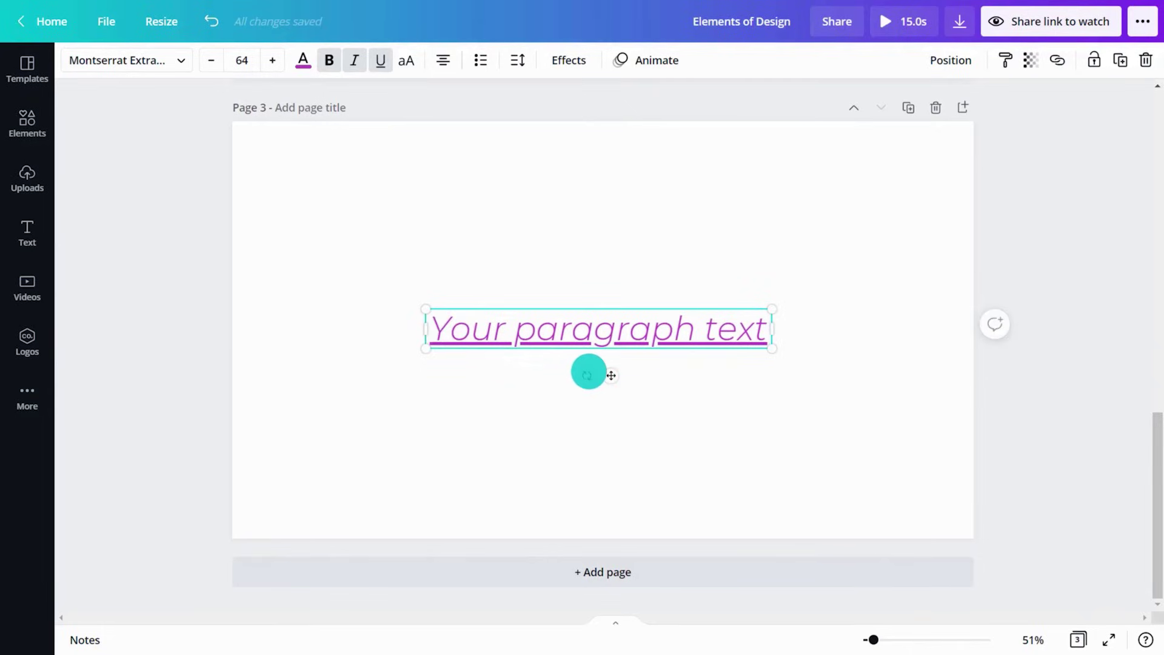
left_click_drag(586, 373, 587, 373)
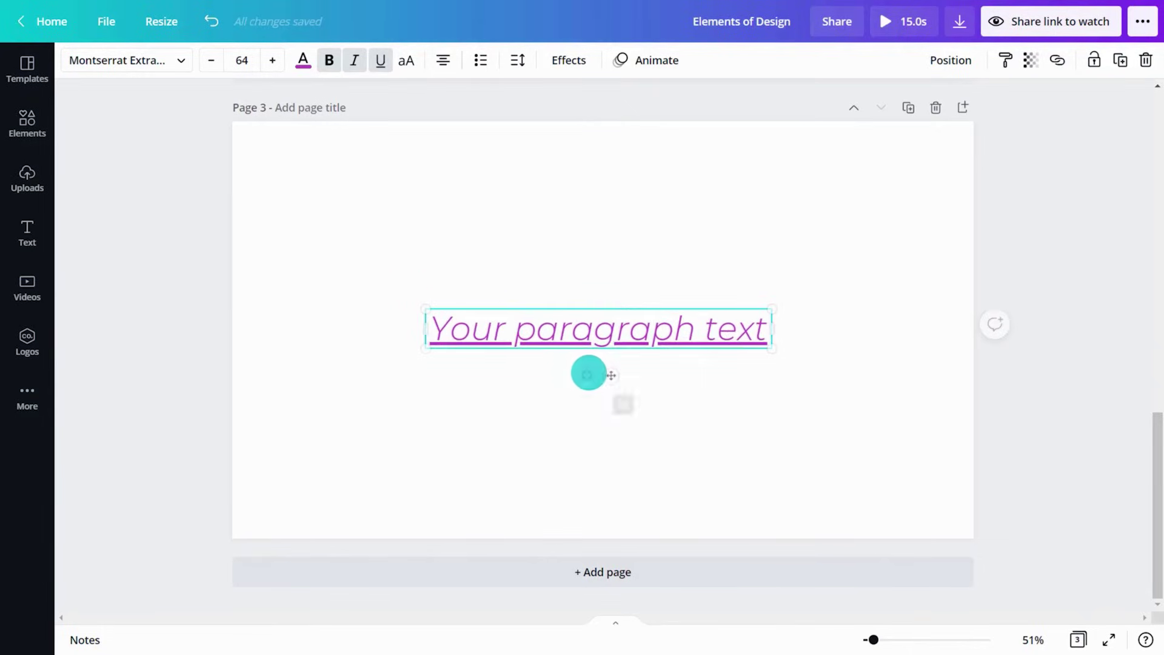
key("ctrl+Return")
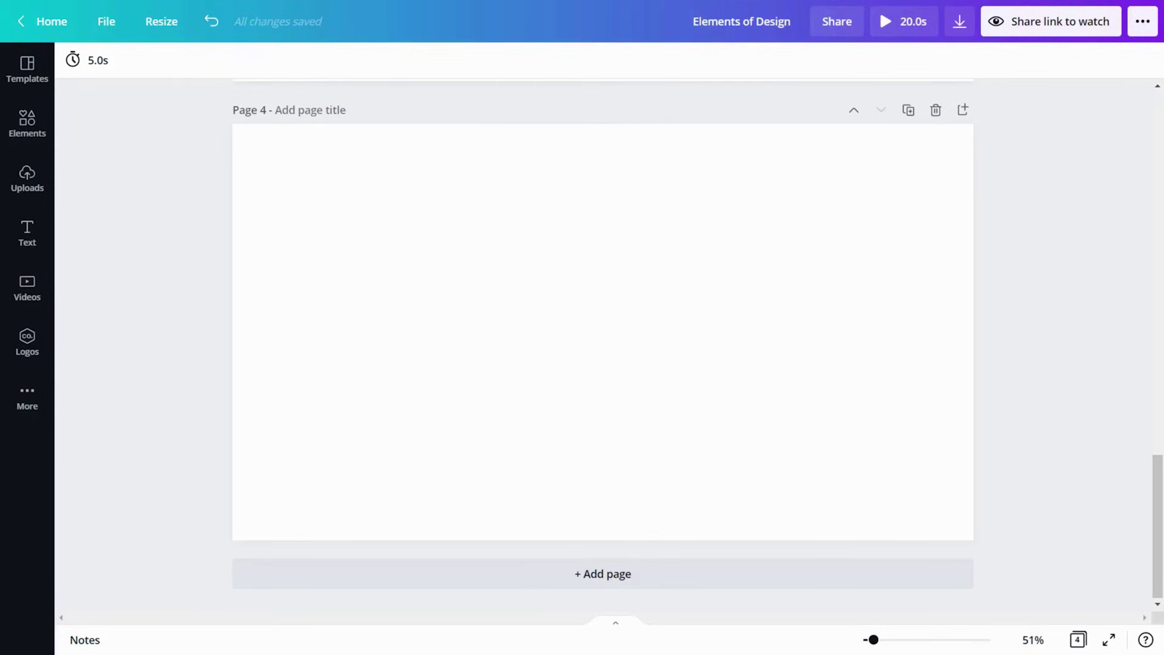
Place the recently used GRAPHIC DESIGN text combination on page 4 and reselect the whole group
left_click(38, 232)
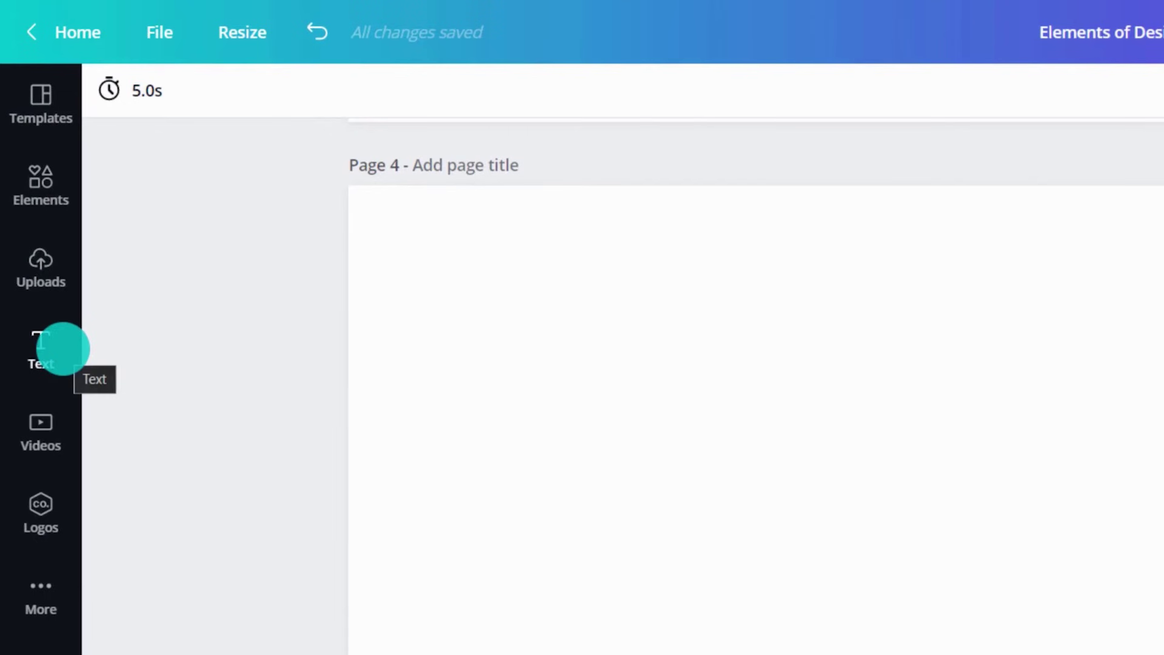
left_click(63, 349)
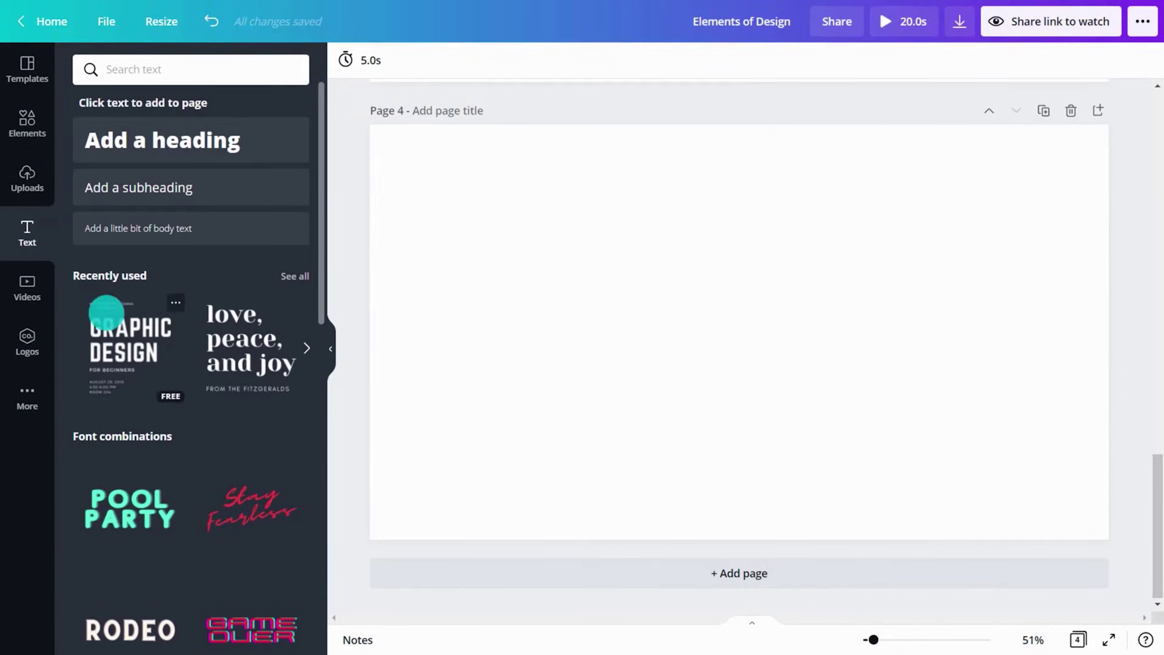
left_click(121, 332)
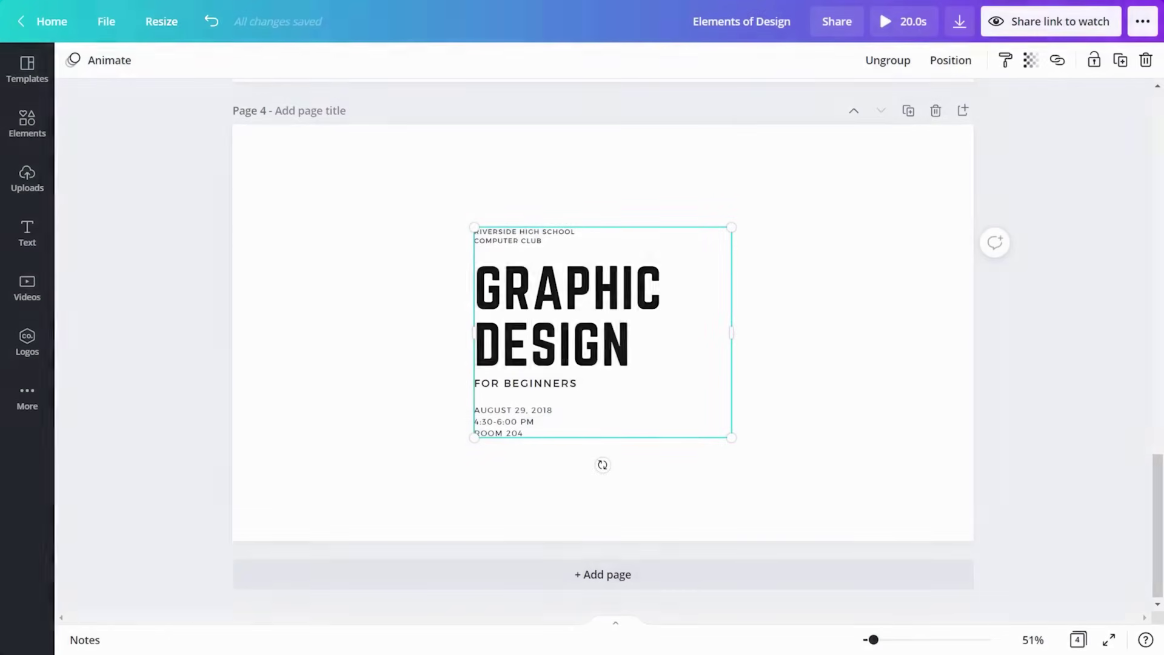
left_click(509, 338)
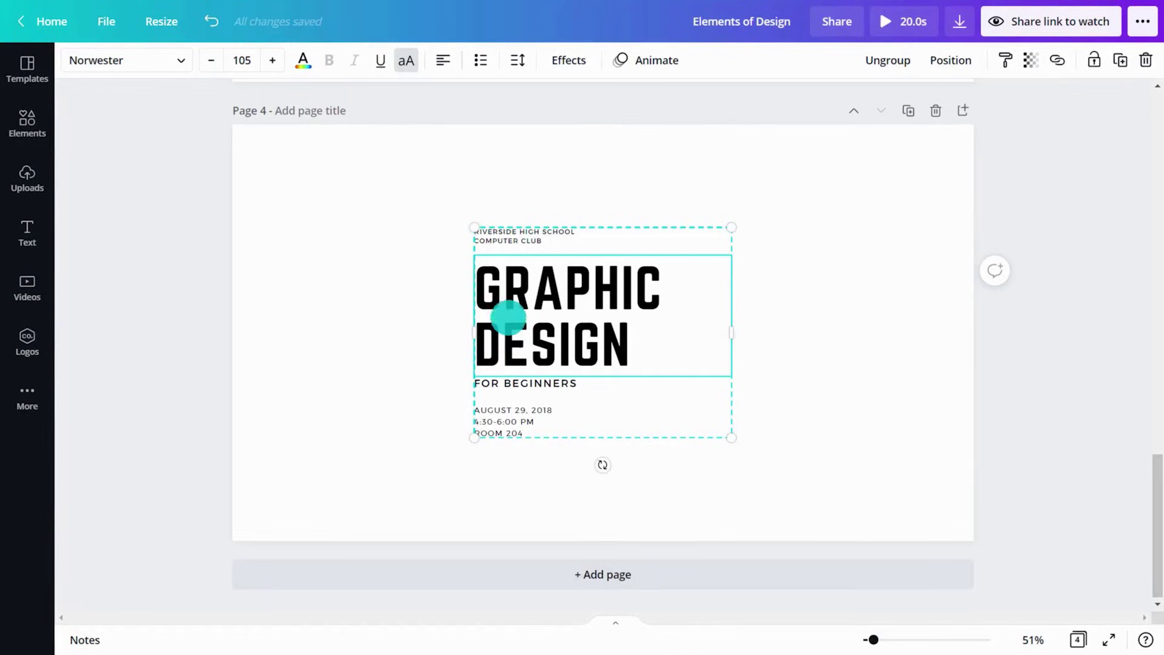
left_click(508, 237)
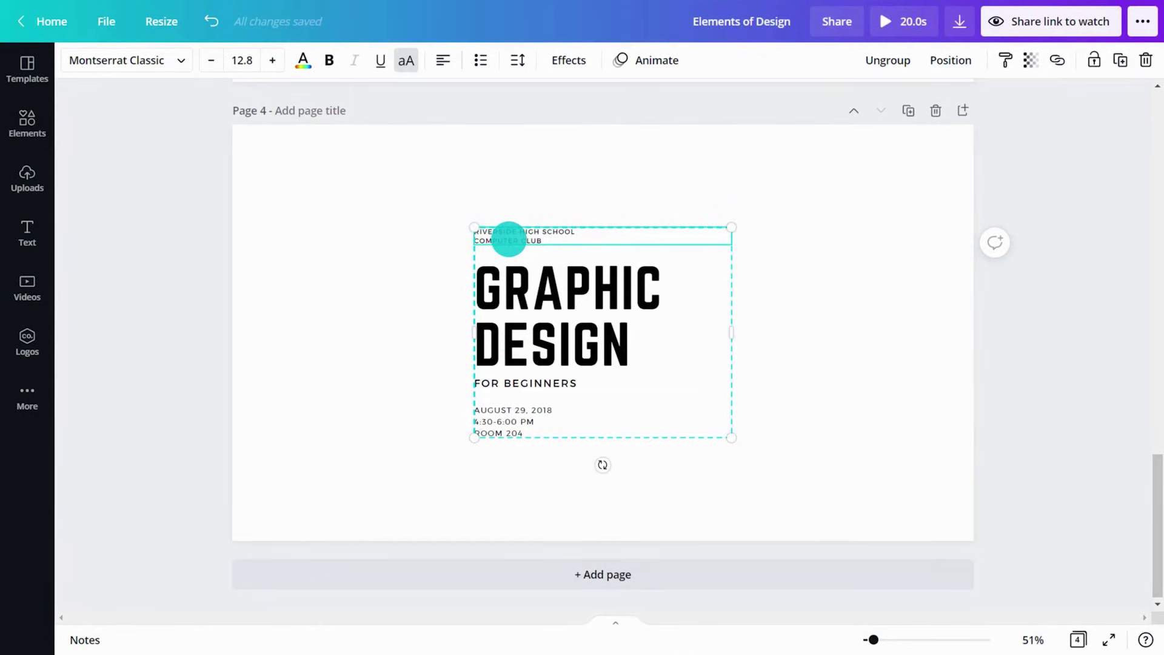
key("Escape")
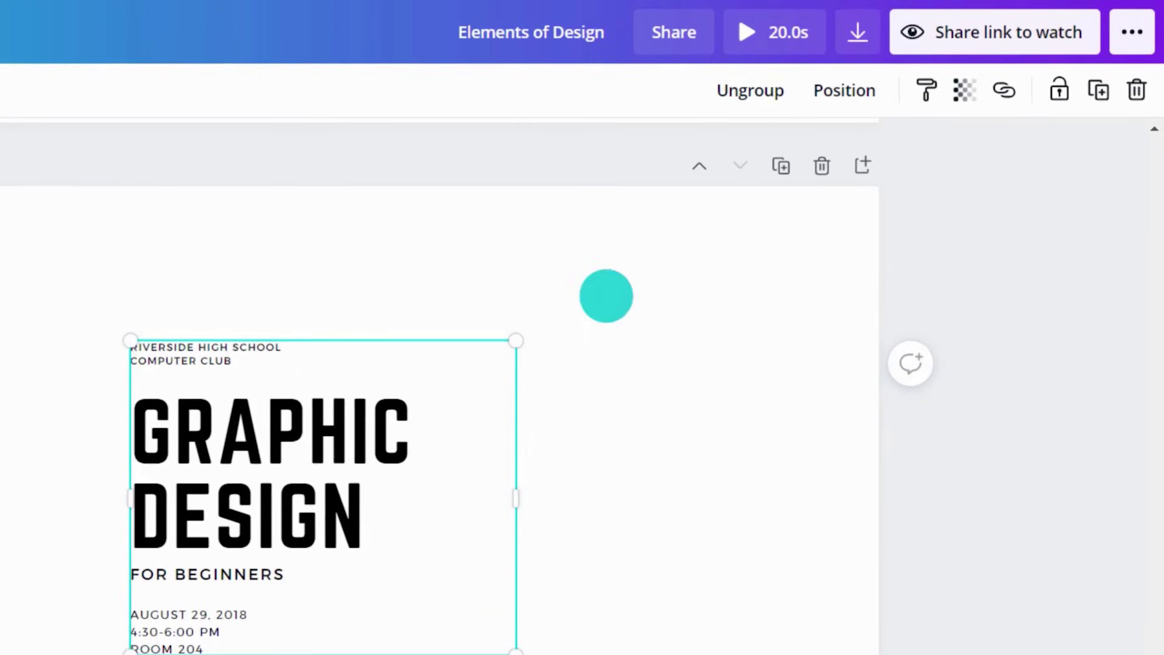
Ungroup the text combination and delete the club name lines
left_click(726, 97)
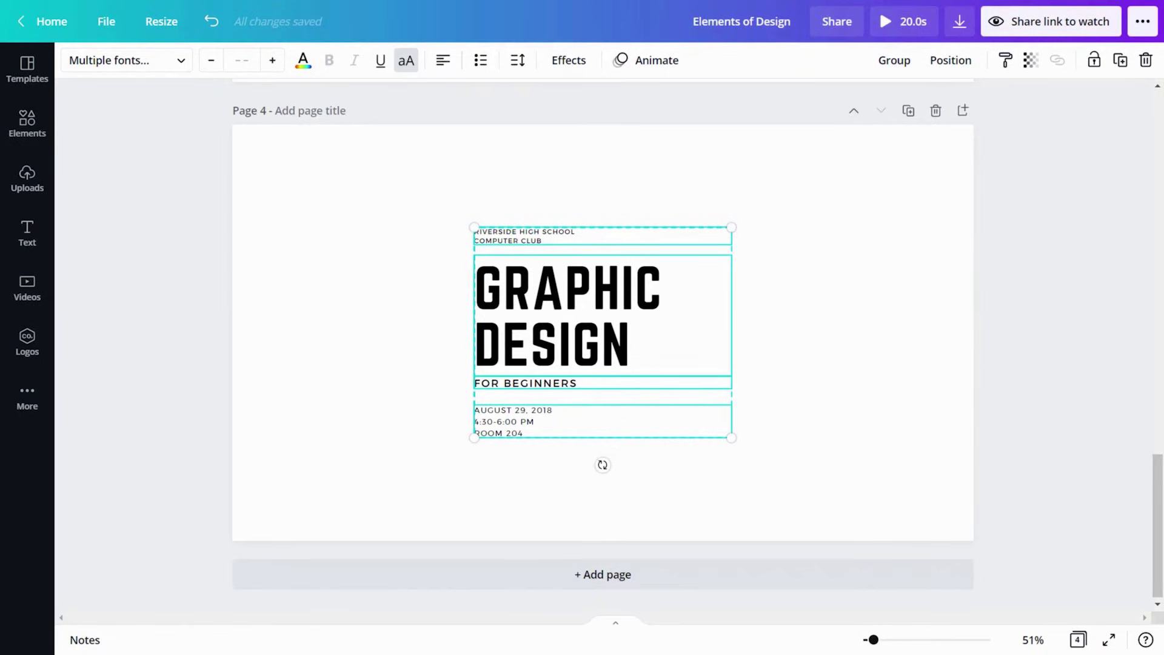
left_click(746, 251)
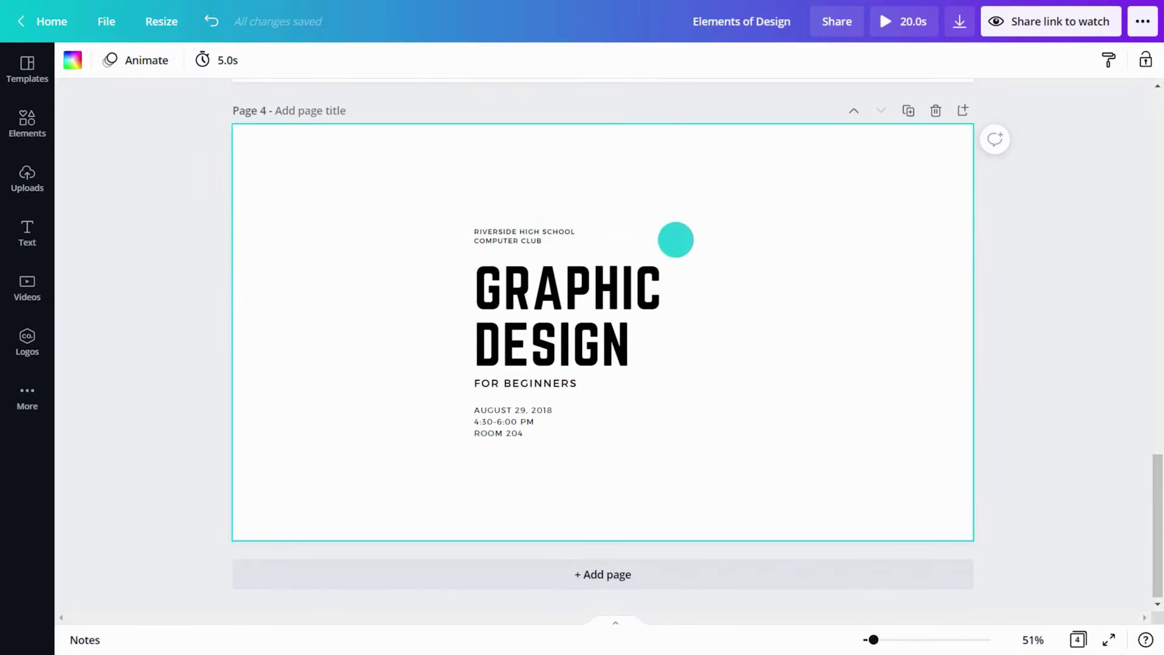
left_click(675, 239)
key("Delete")
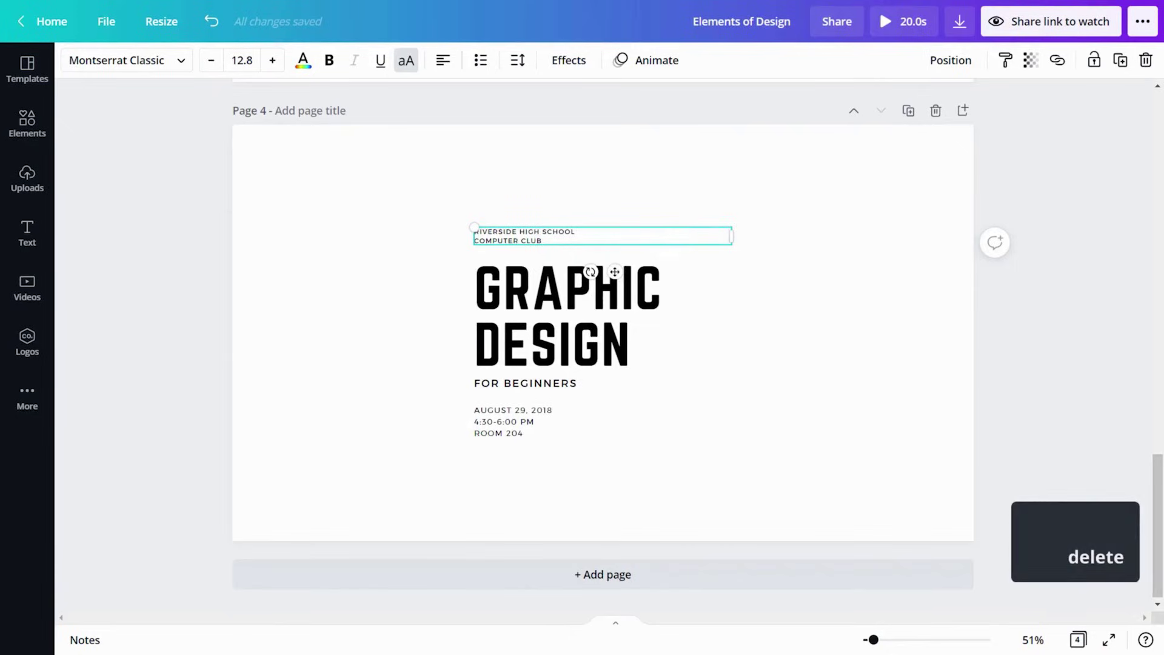
Centre-align the title, subtitle and date texts together
left_click(749, 272)
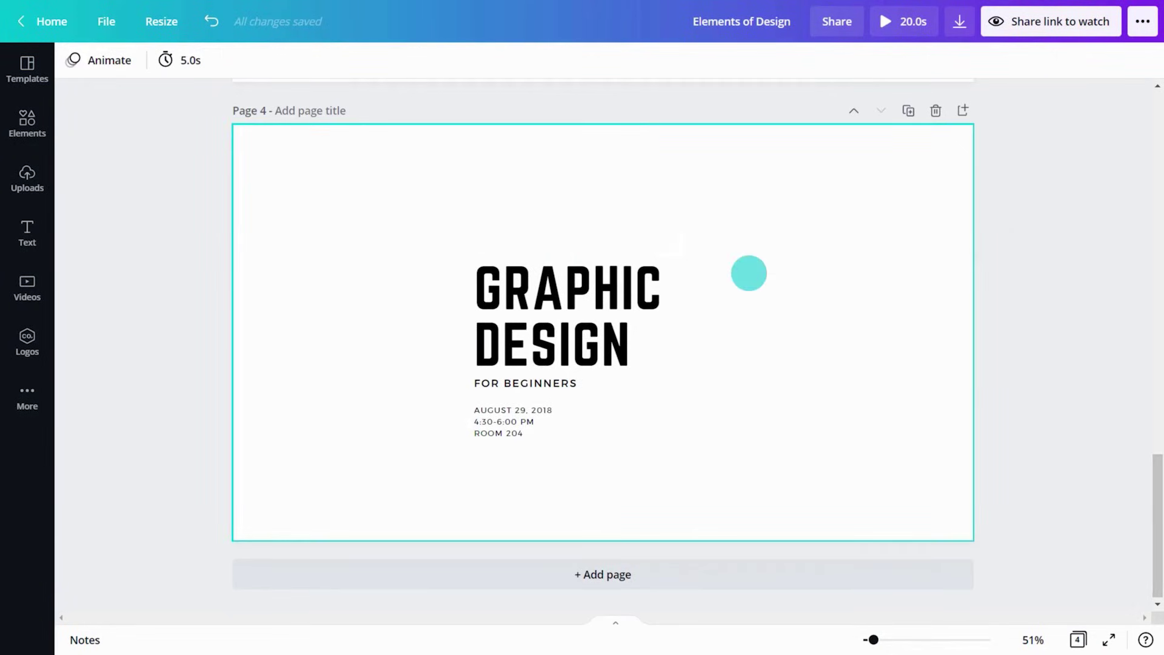
left_click_drag(753, 267, 546, 430)
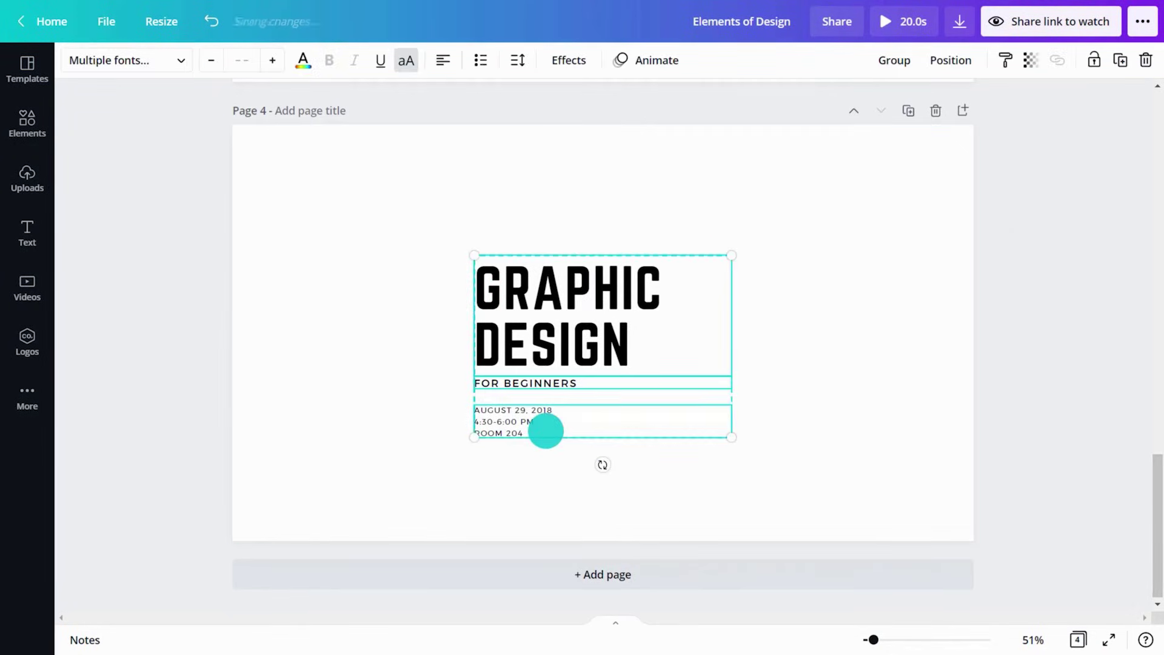
left_click(443, 60)
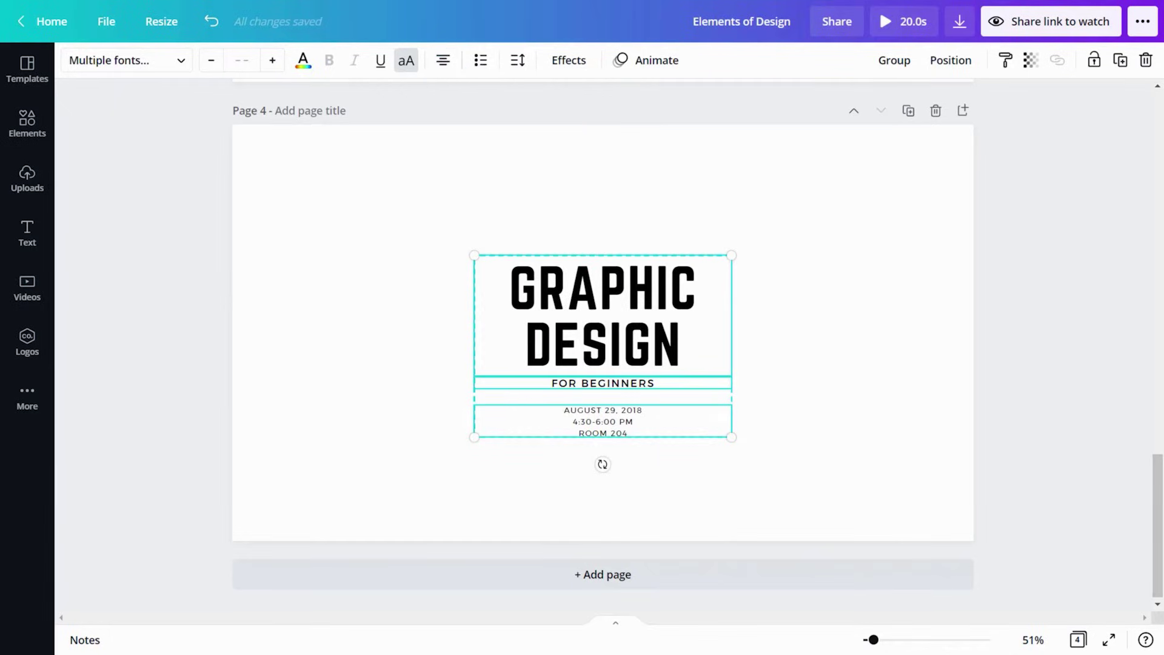
key("Escape")
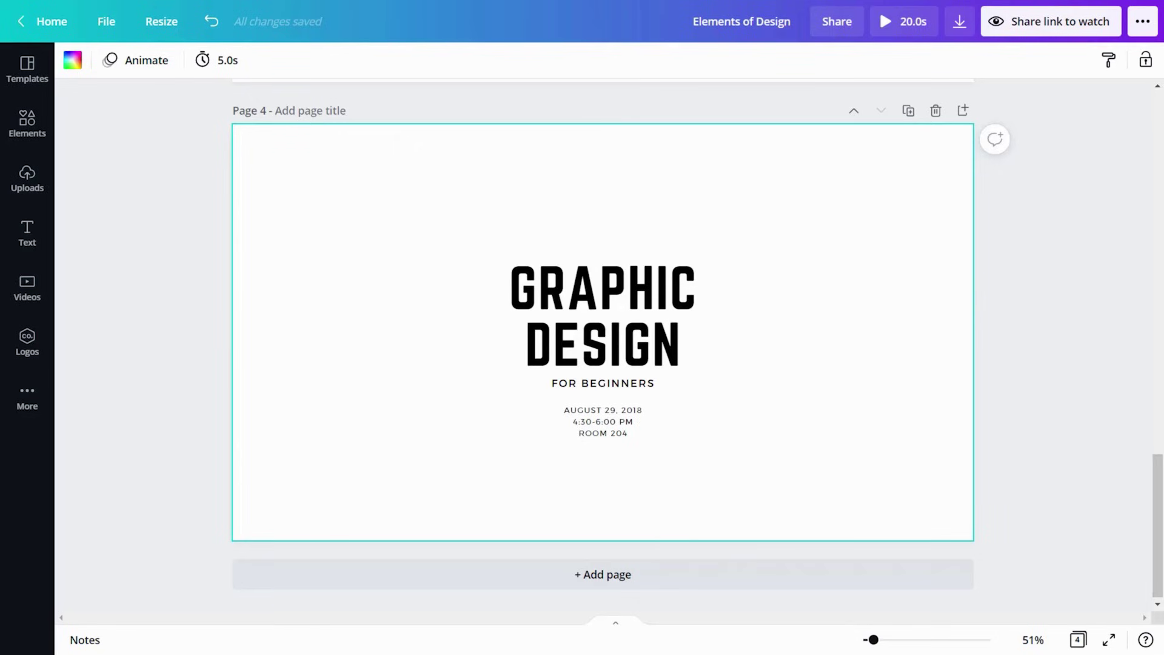
Undo the last change and set the GRAPHIC DESIGN heading's font to TAN Buster
key("ctrl+z")
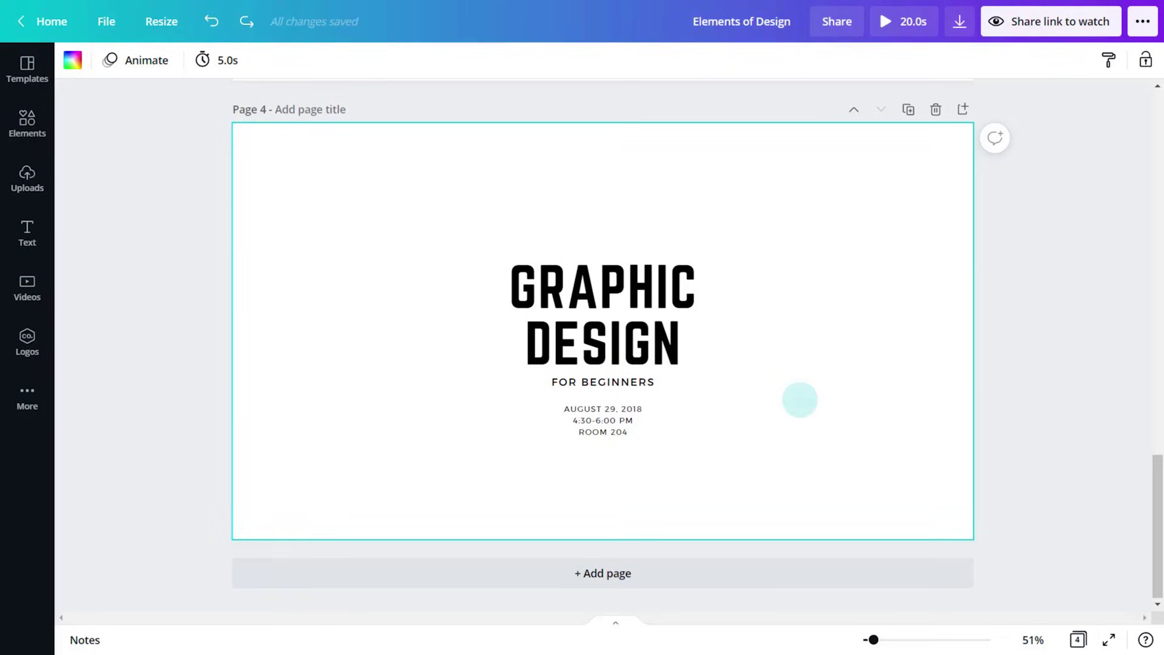
left_click(667, 340)
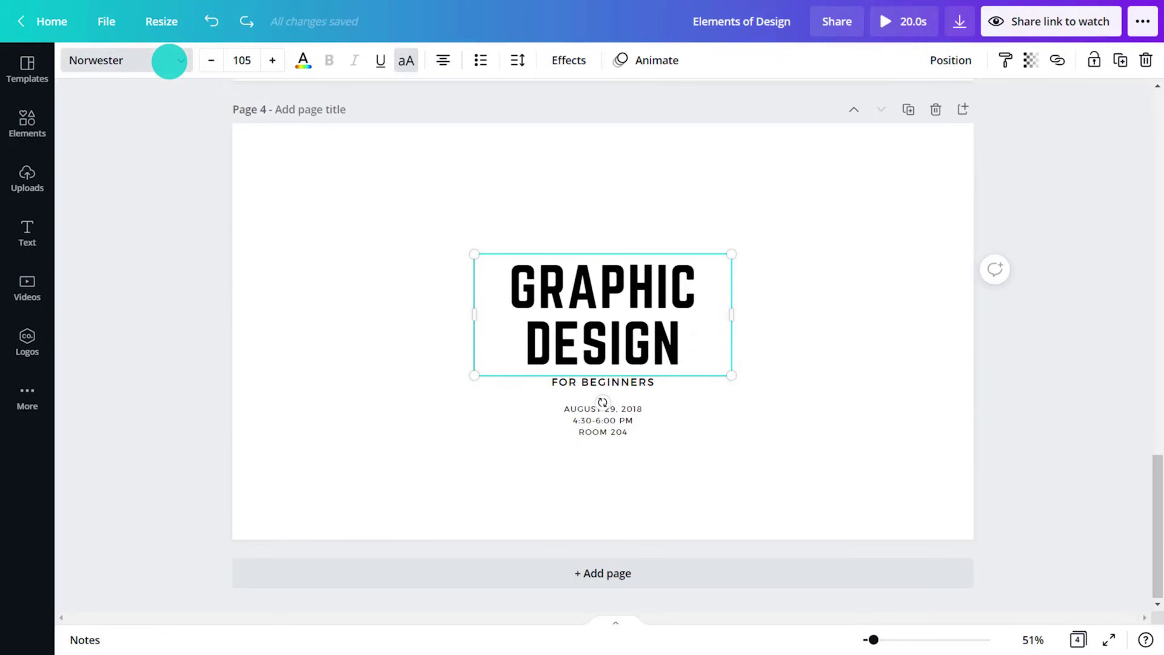
left_click(170, 59)
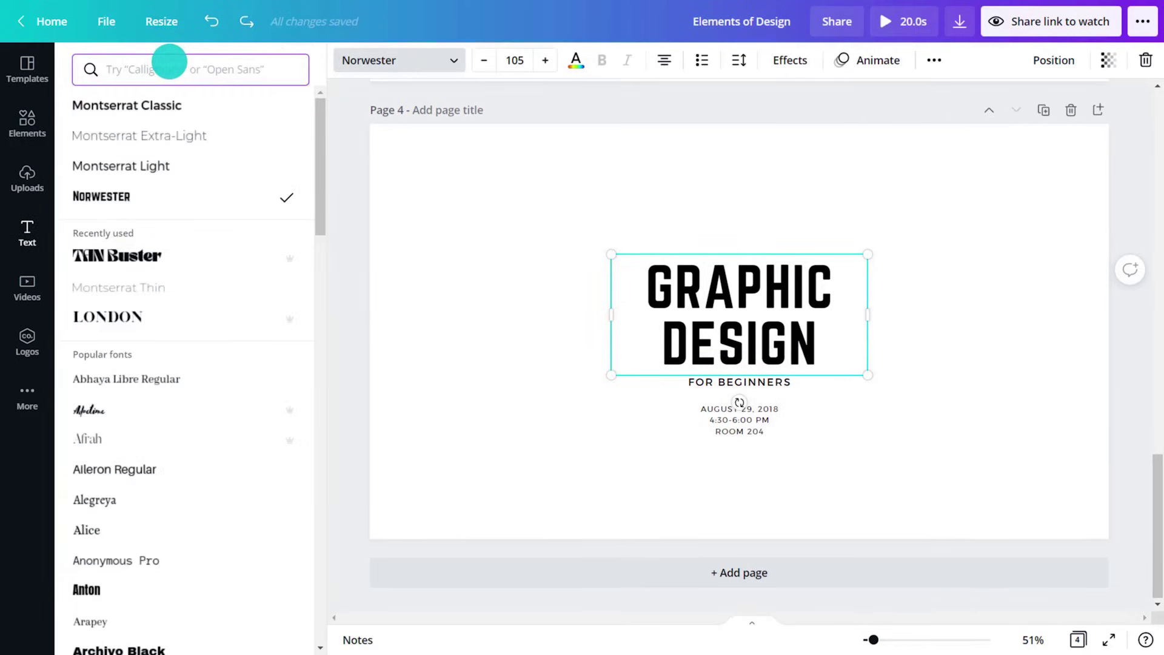
type("T")
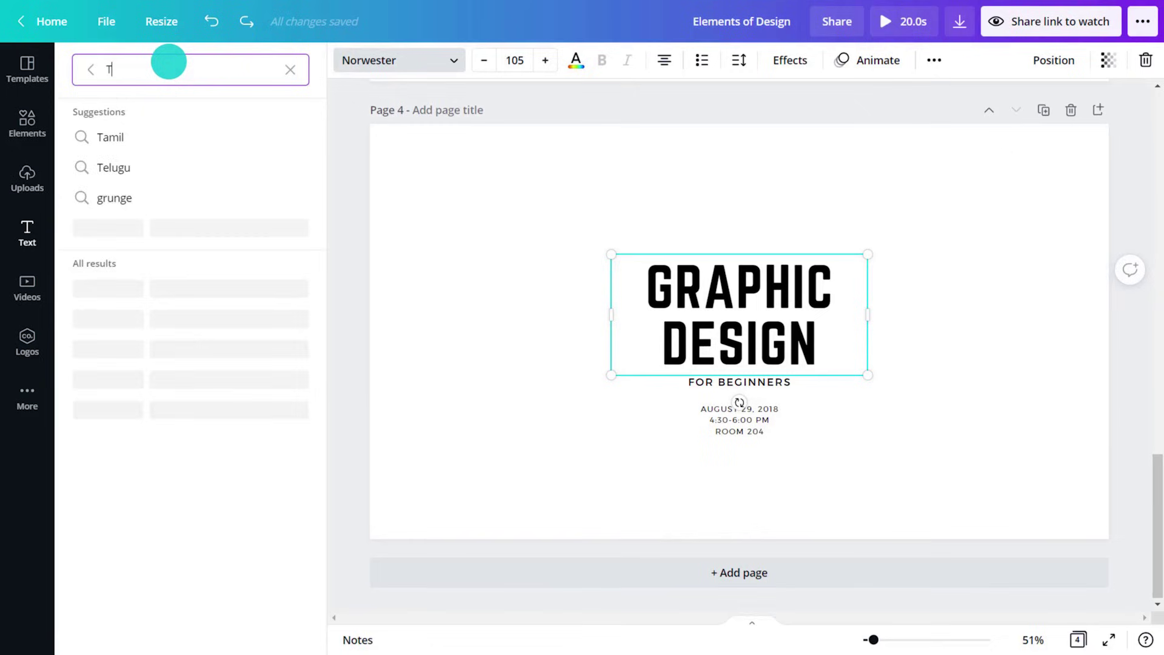
type("AN")
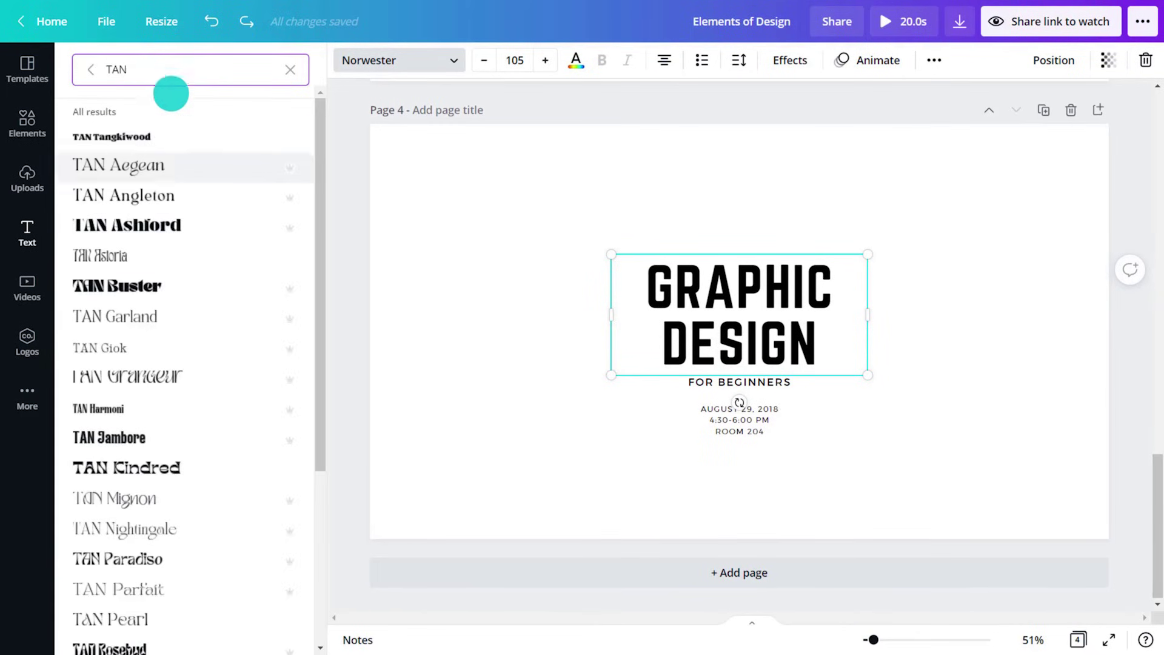
left_click(184, 283)
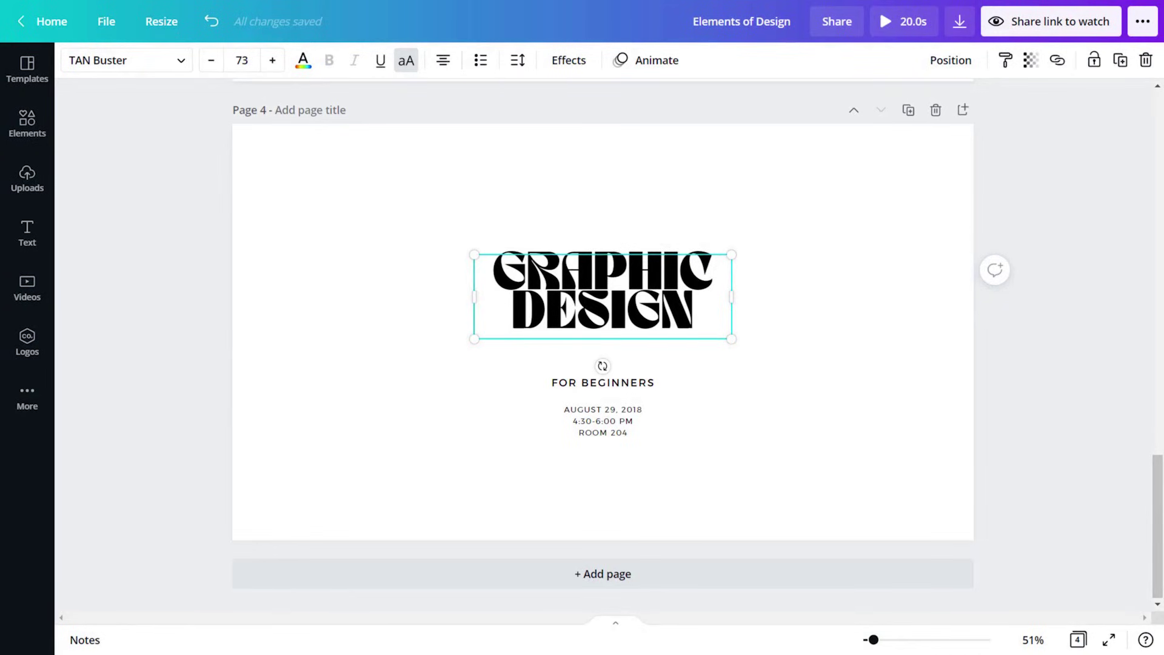
Give the heading letter spacing 84 and line spacing 1.57
double_click(555, 327)
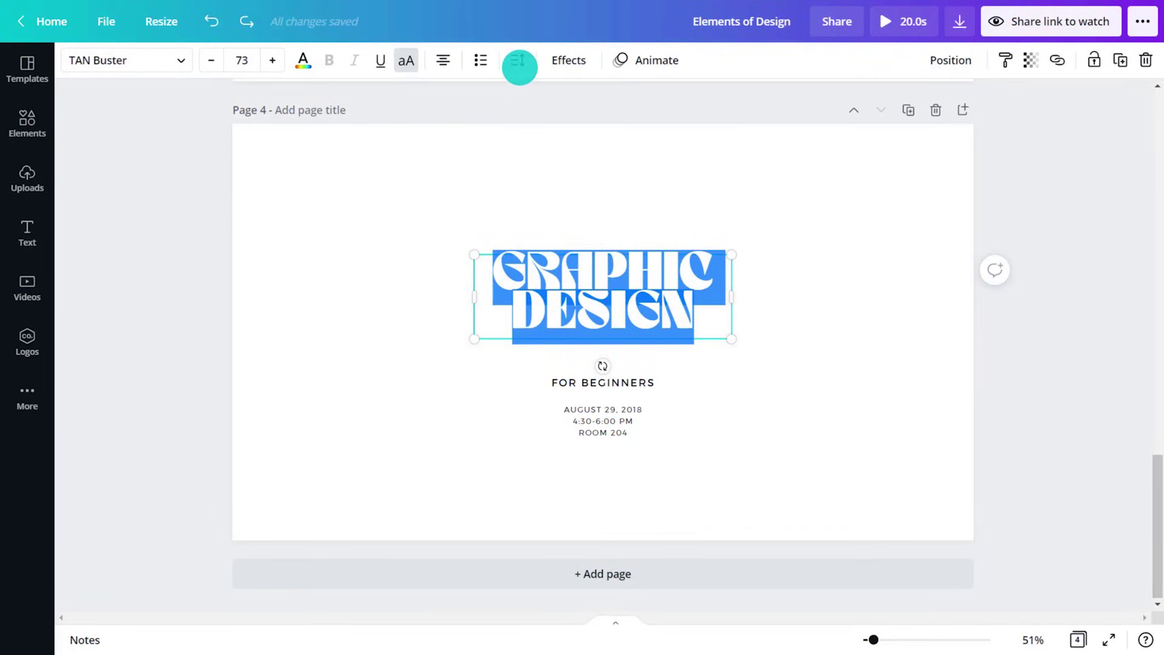
left_click(518, 61)
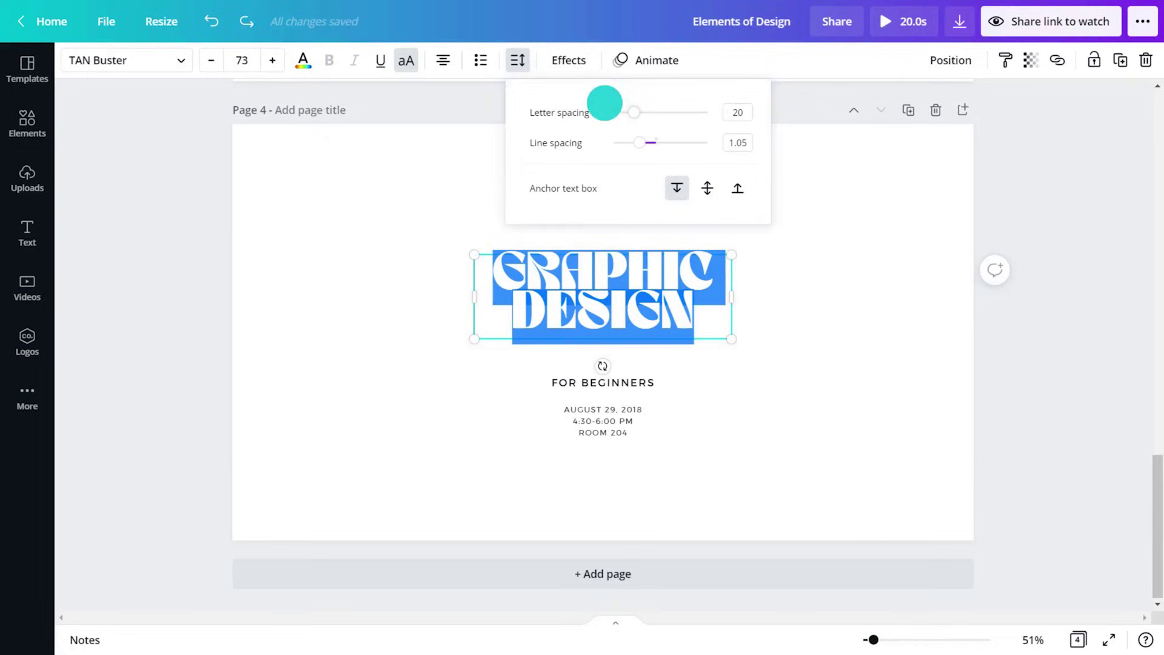
mouse_move(633, 112)
left_mouse_down()
mouse_move(675, 142)
mouse_move(664, 142)
left_mouse_up()
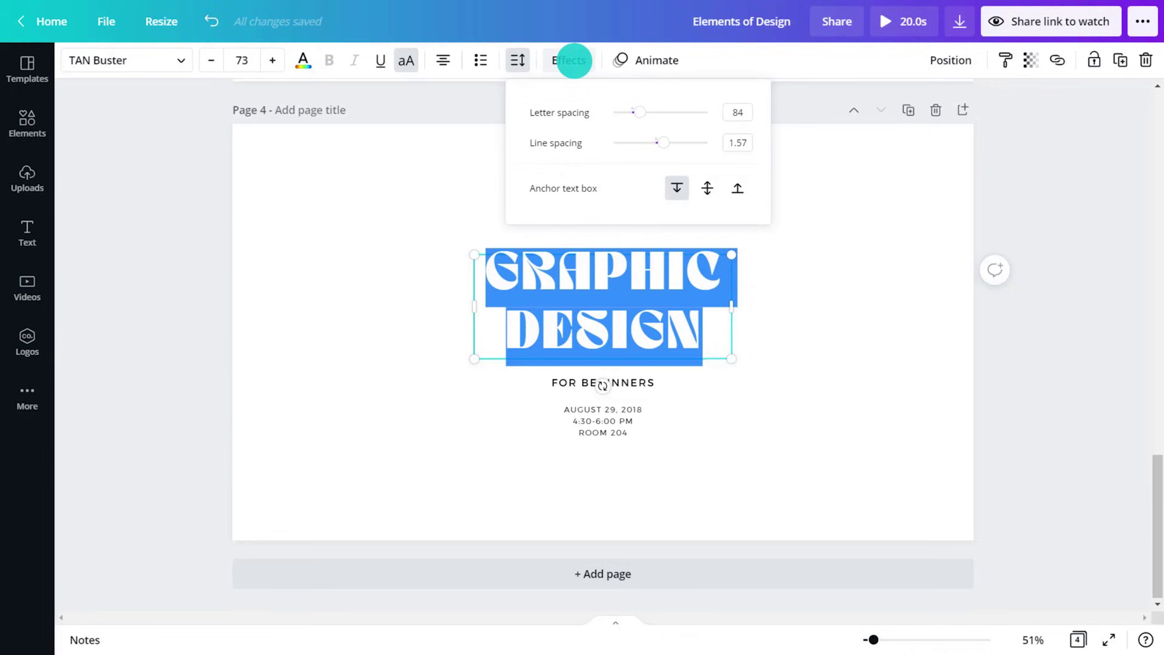
left_click(570, 60)
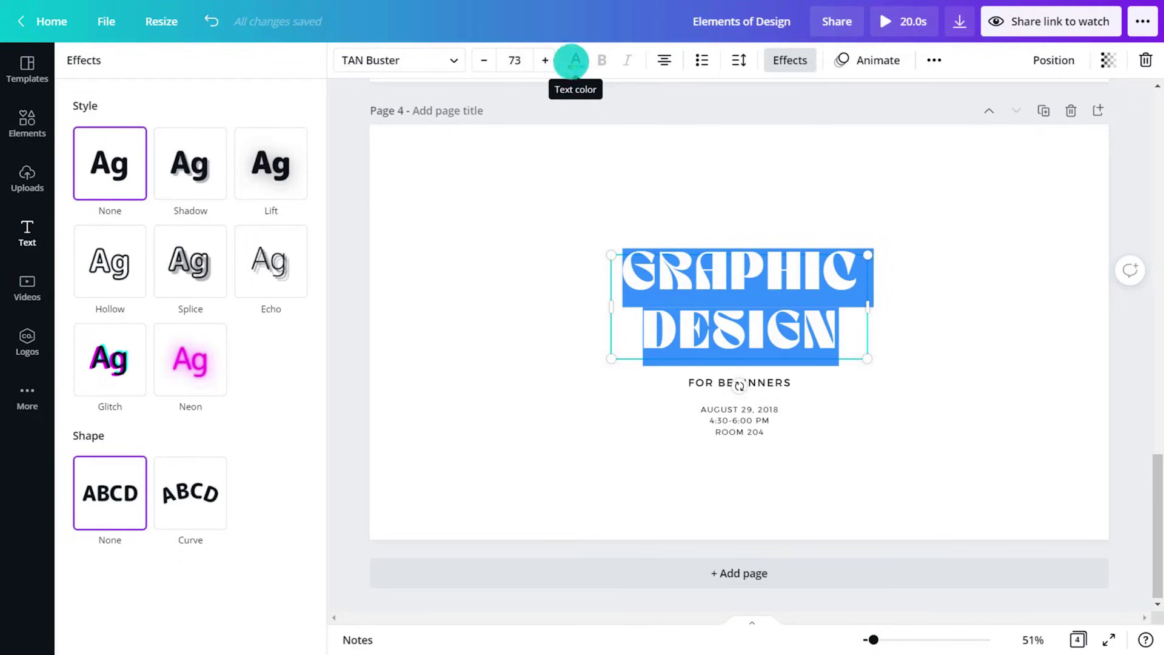
Apply a pink Shadow effect to the GRAPHIC DESIGN heading with blur 100 and transparency 68
left_click(194, 161)
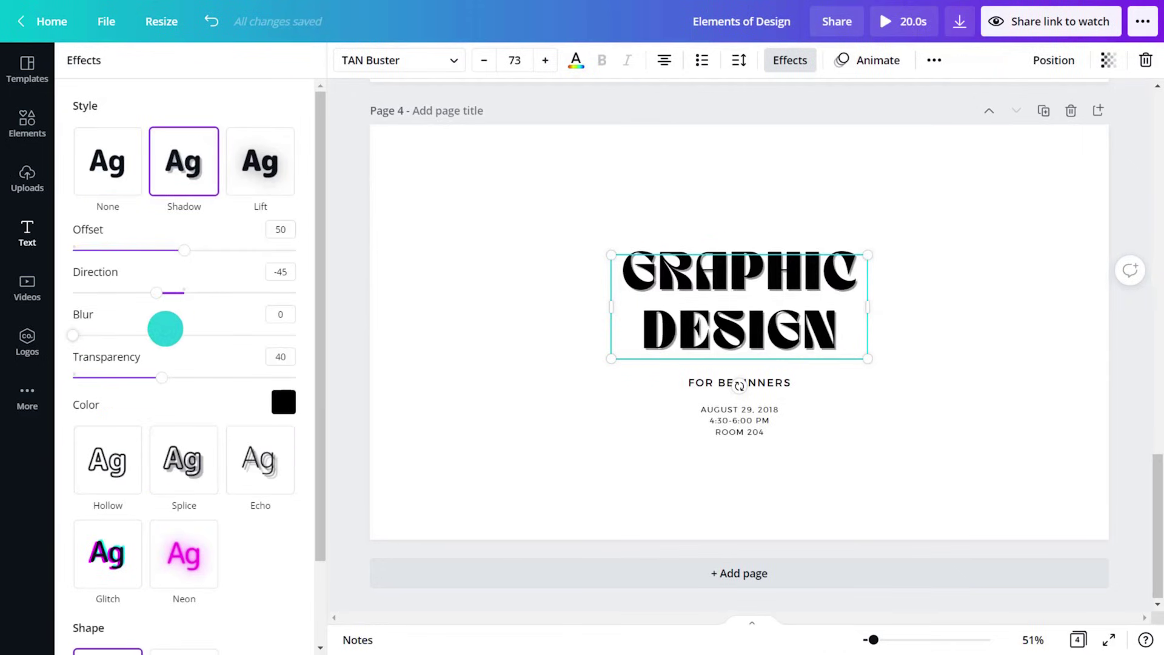
left_click_drag(167, 333, 296, 335)
left_click_drag(161, 377, 224, 377)
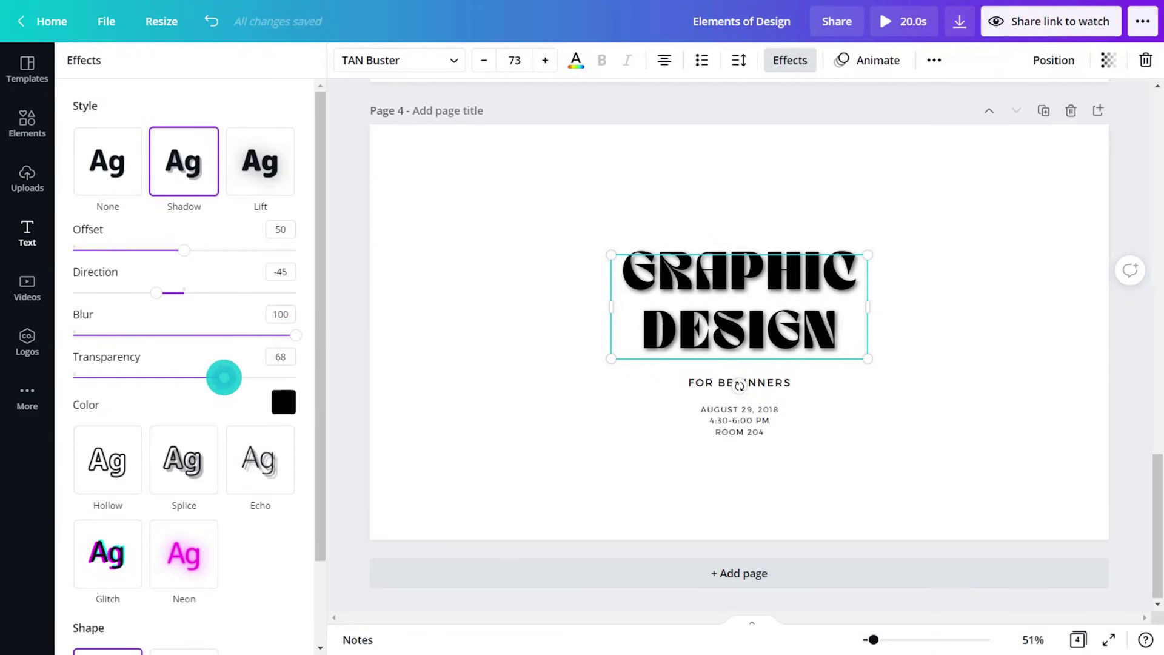
left_click(281, 401)
left_click(156, 347)
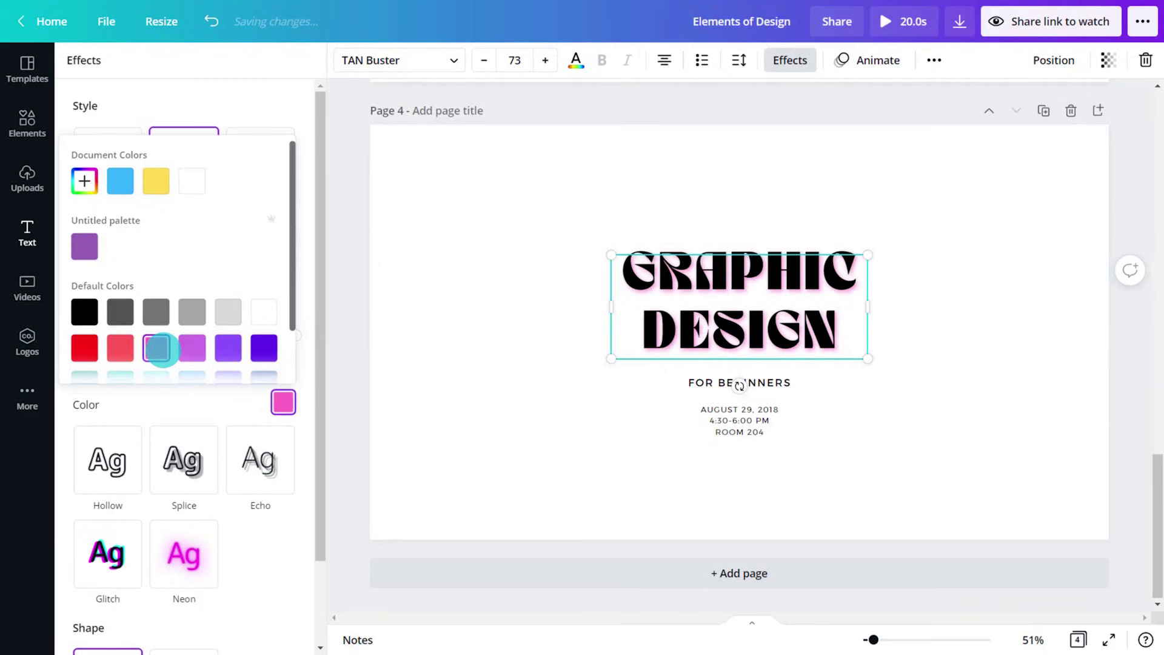